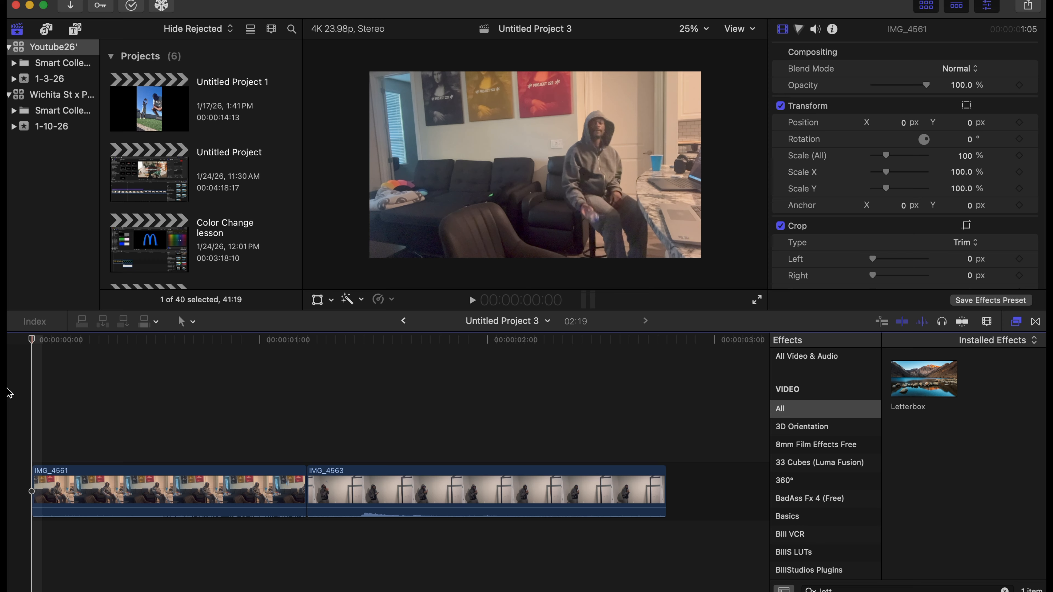
Play back the two-clip sequence to review the throw and the cut between IMG_4561 and IMG_4563.
key(space)
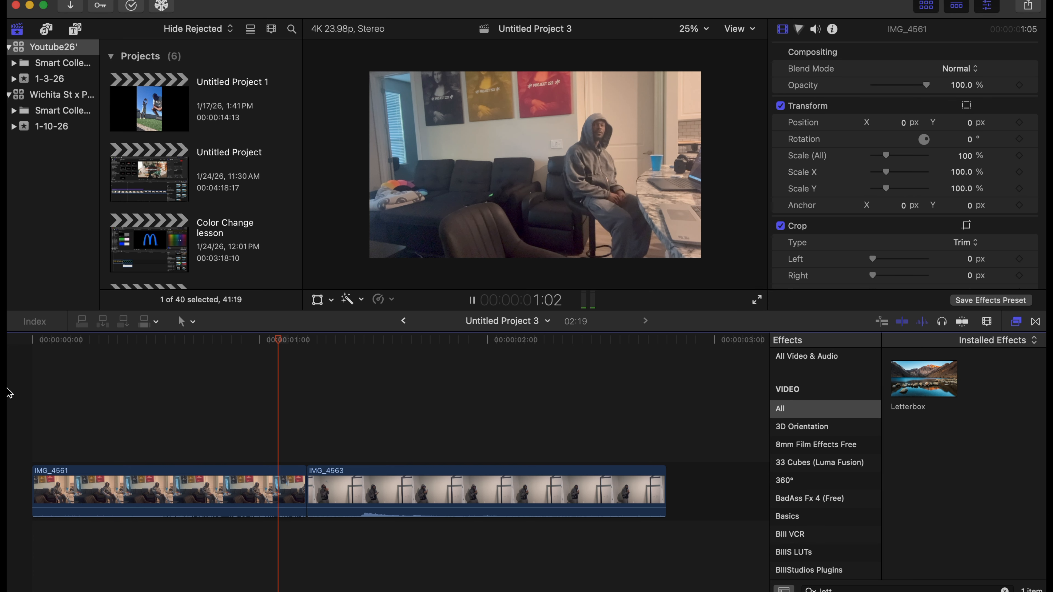
key(space)
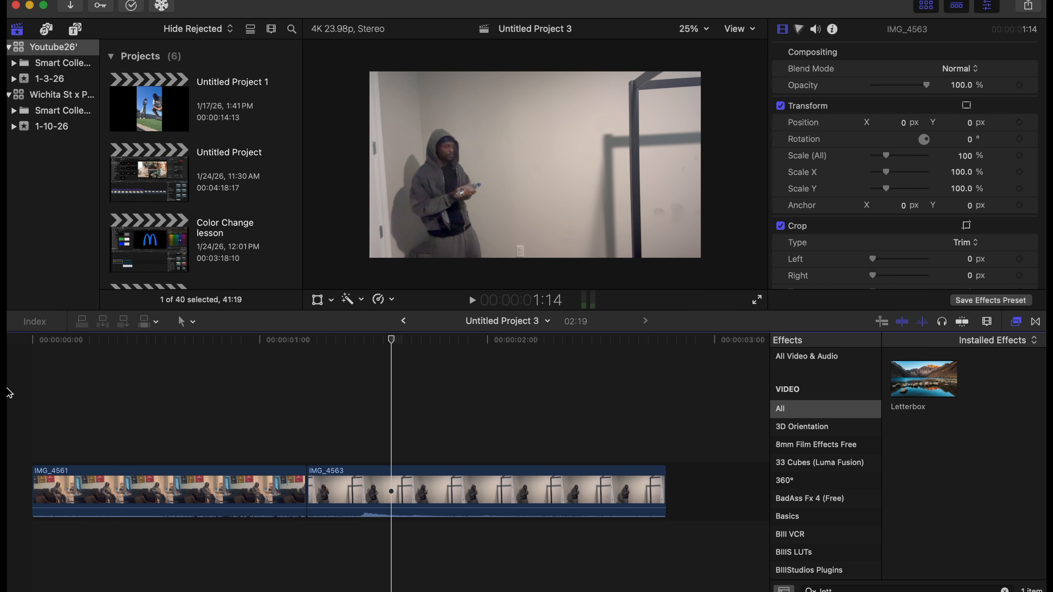
key(Home)
key(space)
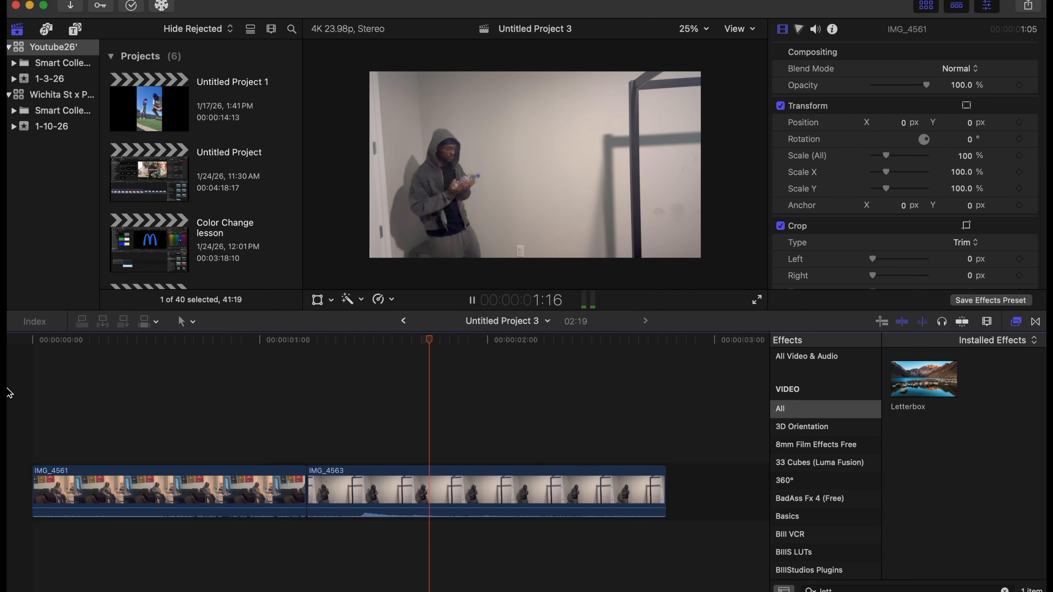
key(space)
click(313, 412)
key(space)
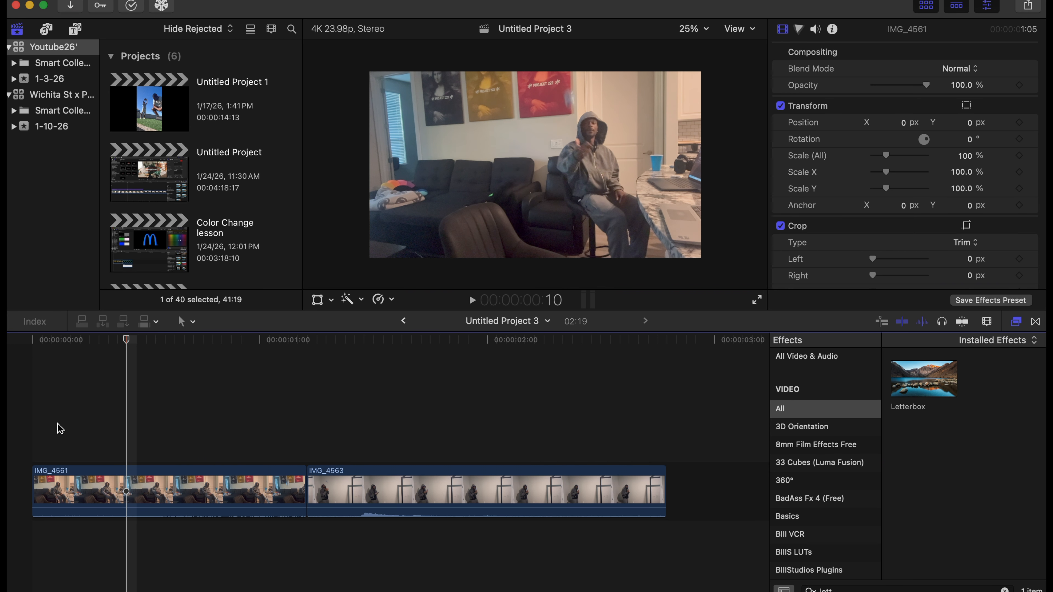
Duplicate clip IMG_4561 directly above the original and trim the copy's start to frame 9, where the throw is visible.
key(Left)
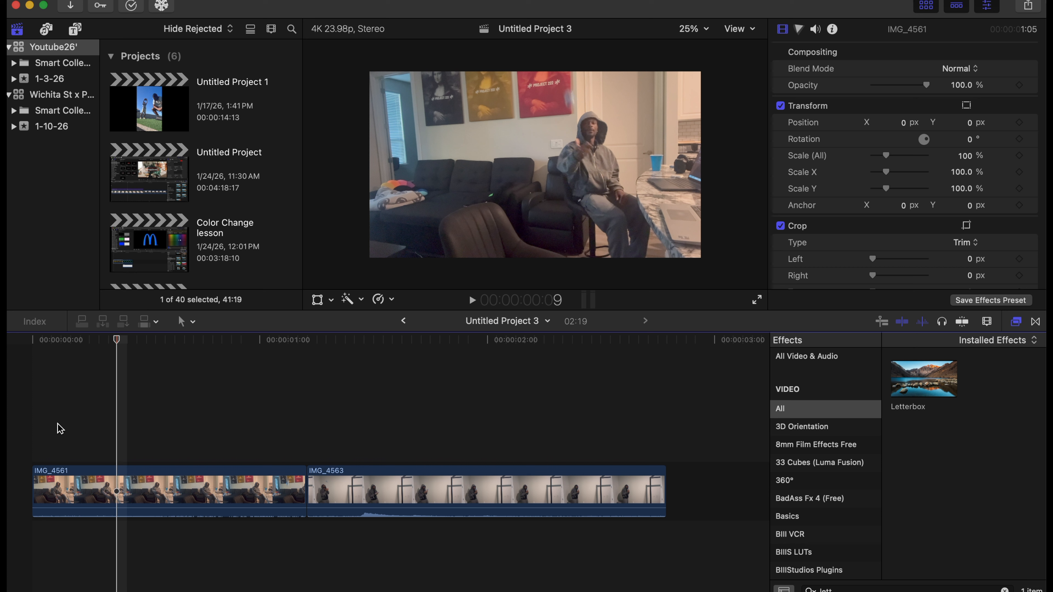
click(115, 479)
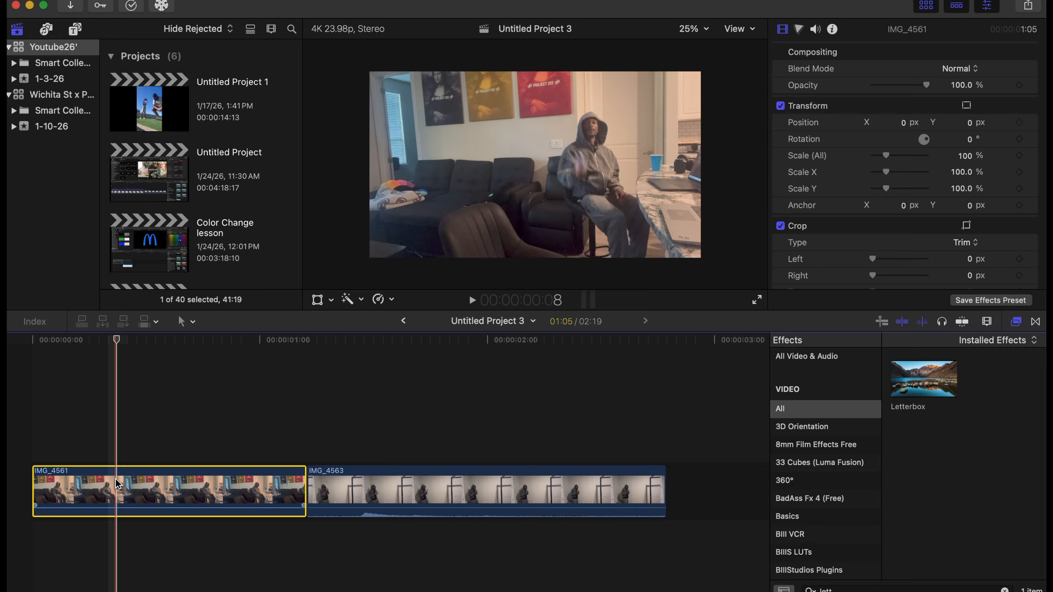
drag(115, 479, 124, 441)
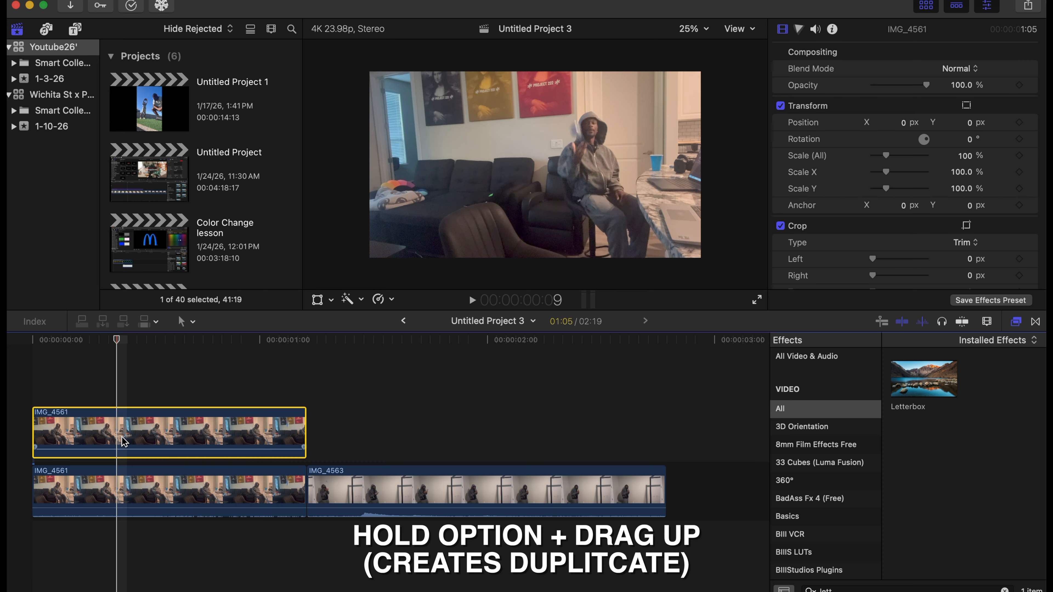
click(35, 433)
drag(35, 434, 119, 434)
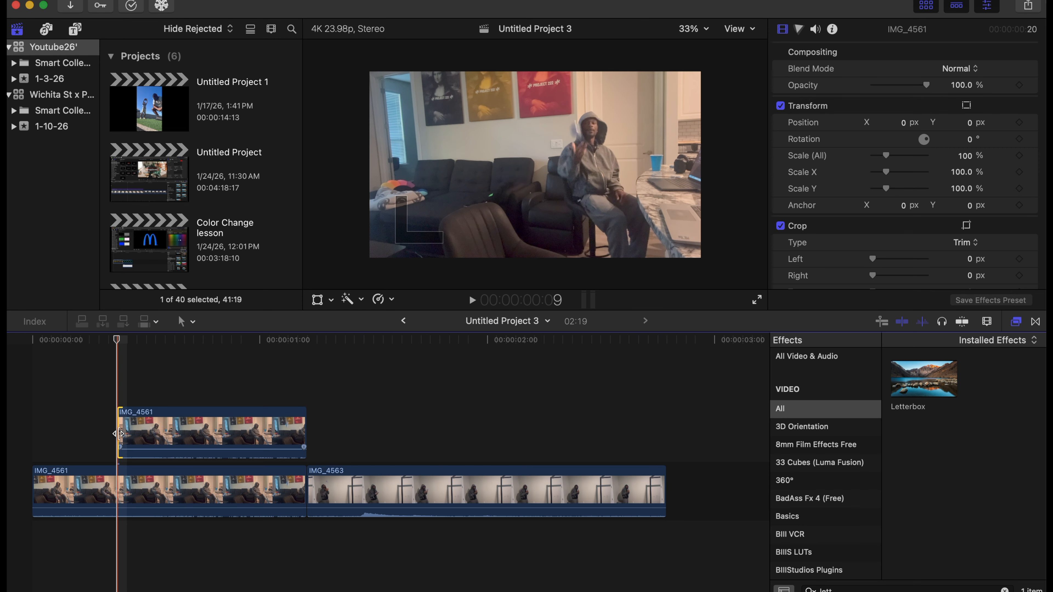
Apply the Magnetic Mask effect from the Masks and Keying category to the upper copy of IMG_4561.
scroll(827, 514, down, 15)
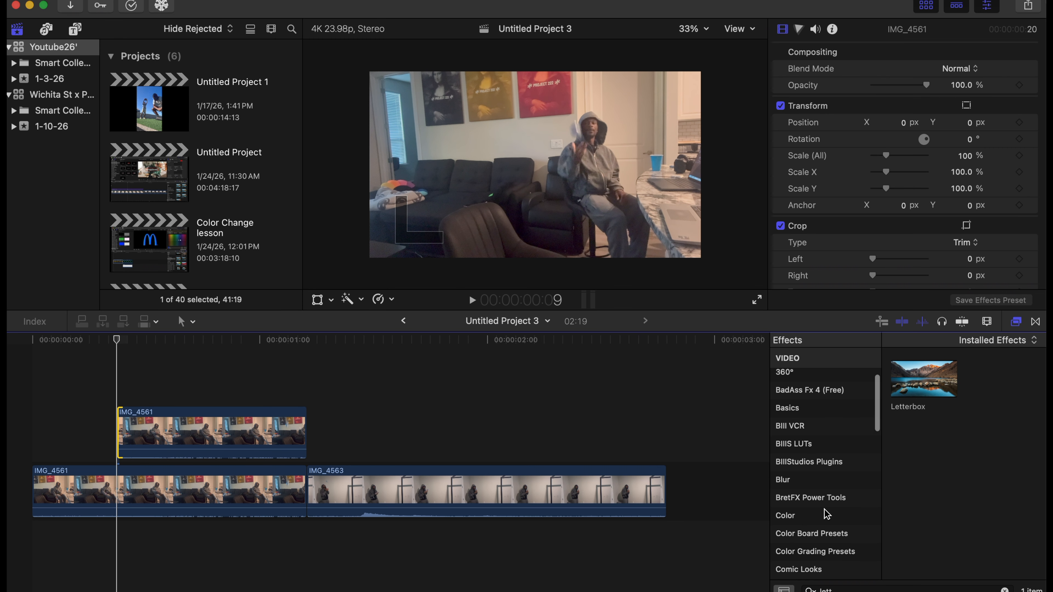
scroll(826, 515, up, 1)
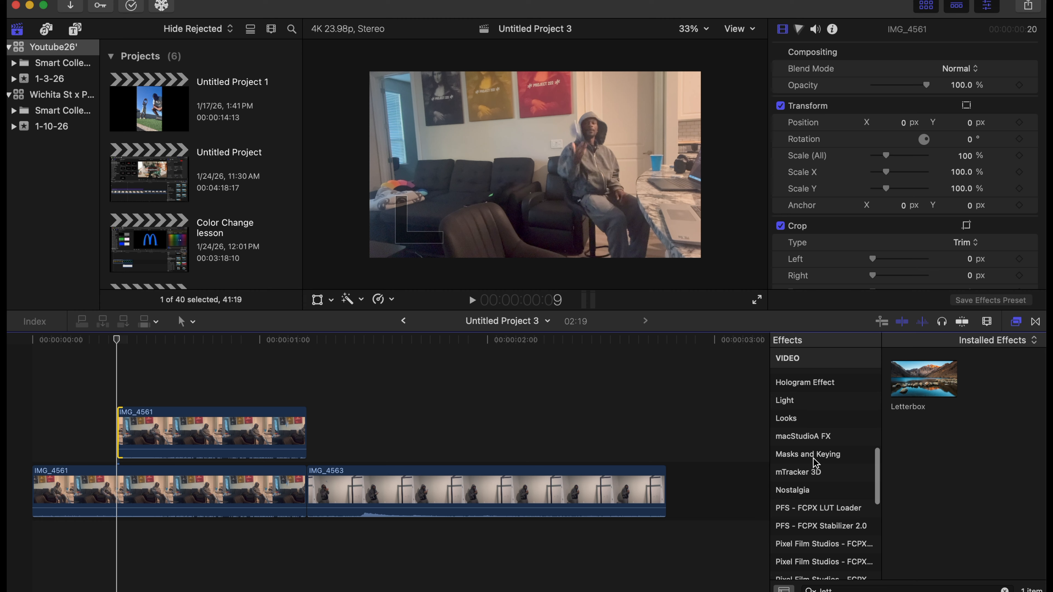
click(814, 453)
click(999, 589)
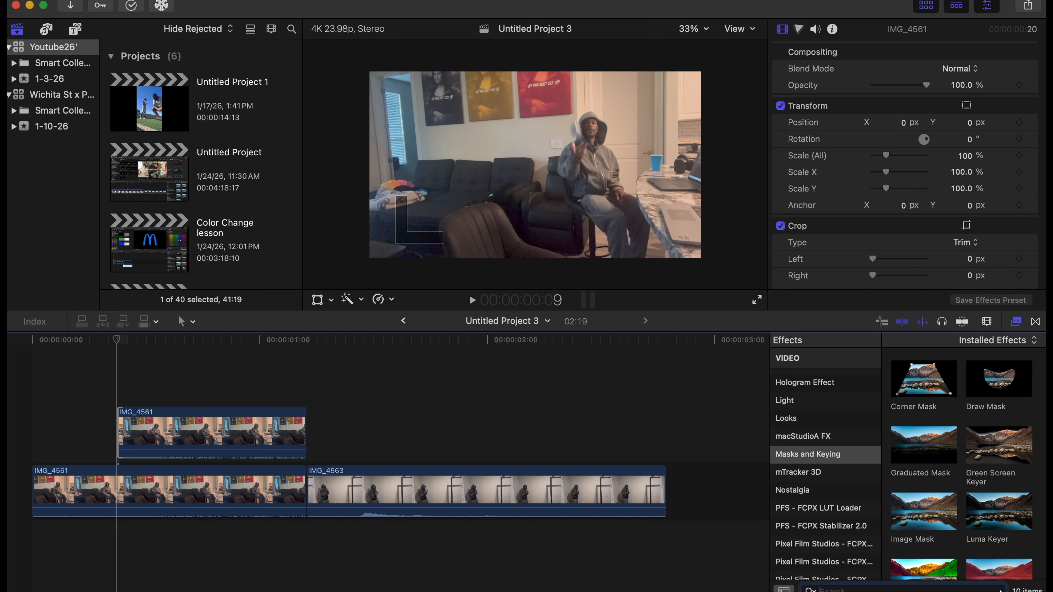
scroll(924, 498, down, 1)
drag(919, 491, 177, 430)
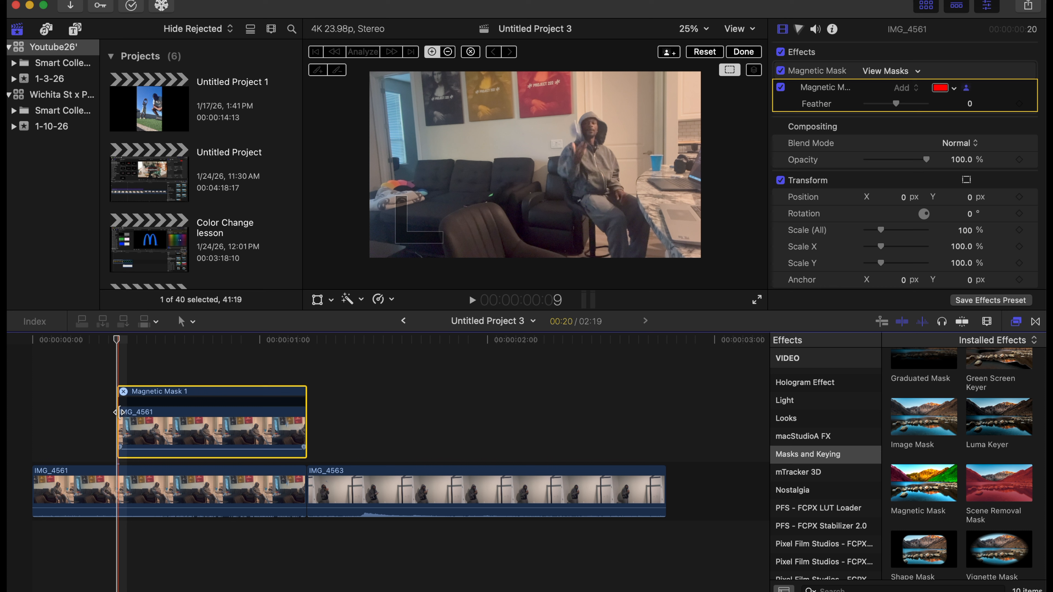
On frame 9, magnetically mask the thrown object beside the man's head, excluding his face, hand, hoodie and the wall.
click(693, 29)
click(704, 39)
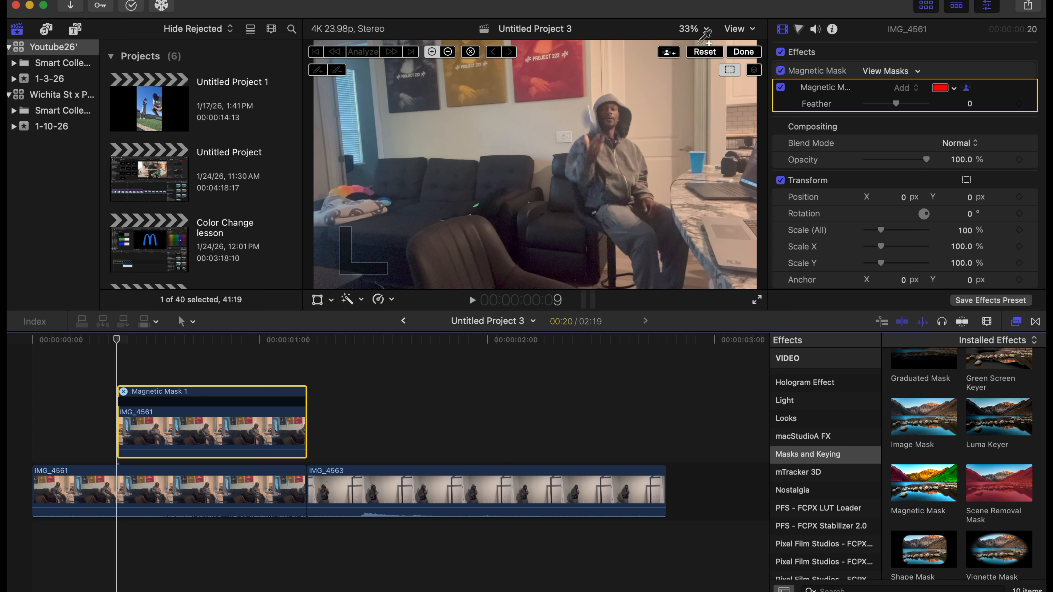
click(591, 118)
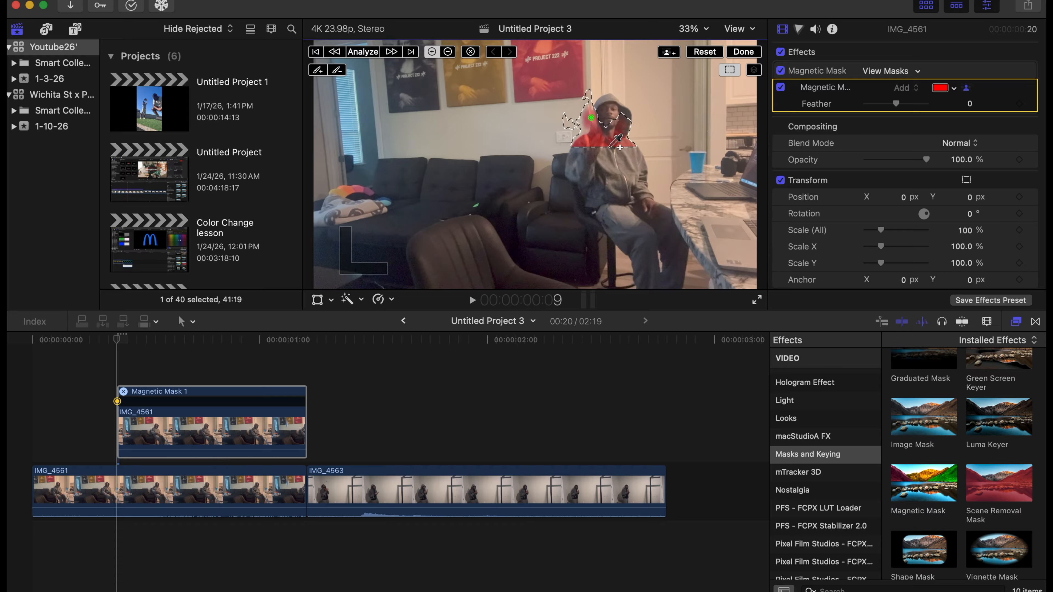
click(623, 140)
click(616, 126)
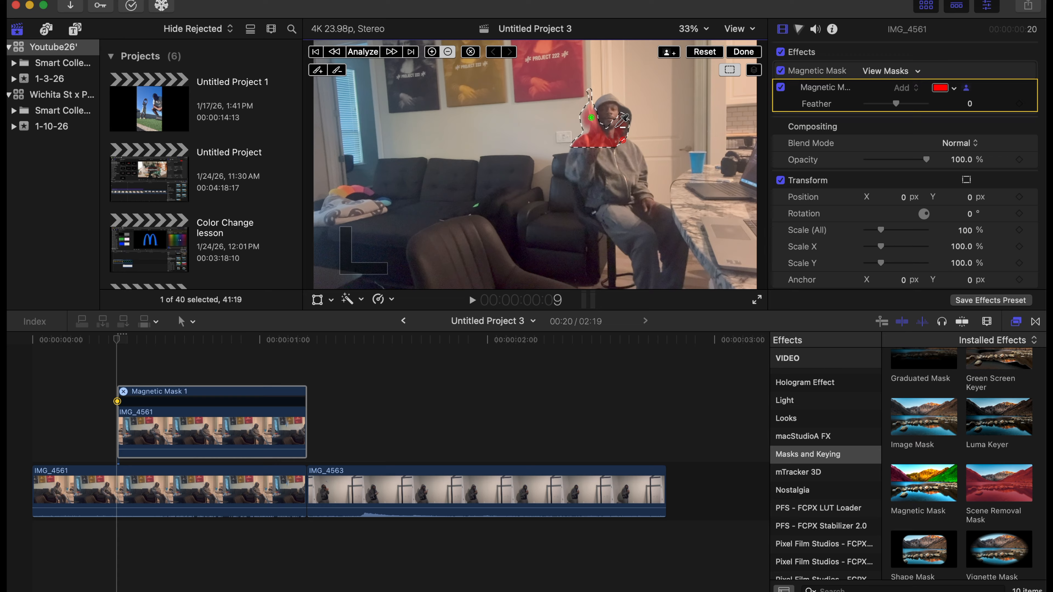
click(592, 141)
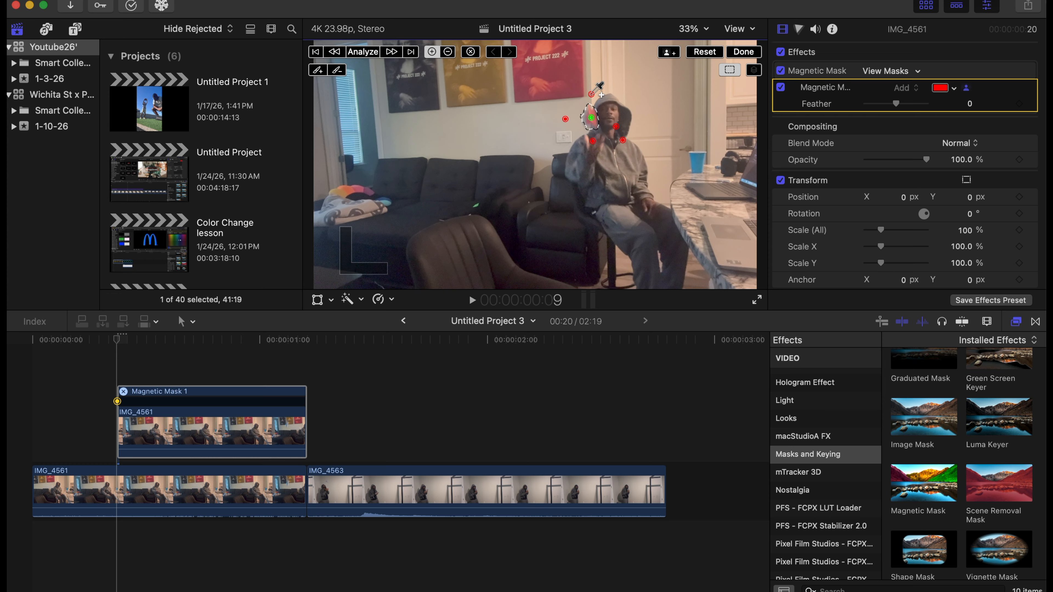
Analyze the mask one frame forward to frame 10 and mask the thrown object beside the red poster, excluding the wall and poster.
click(412, 51)
key(alt)
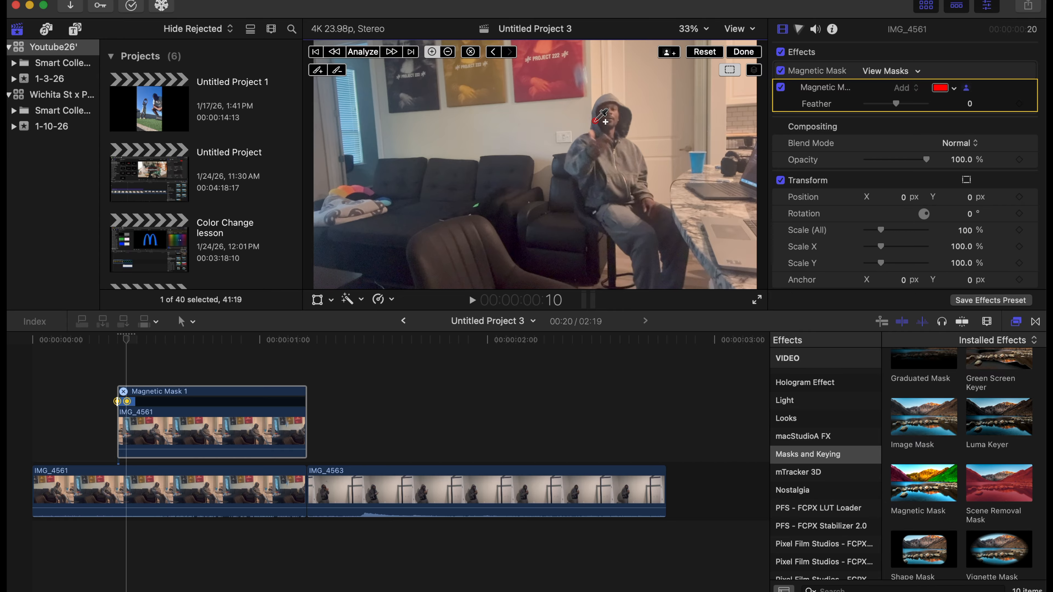
click(582, 78)
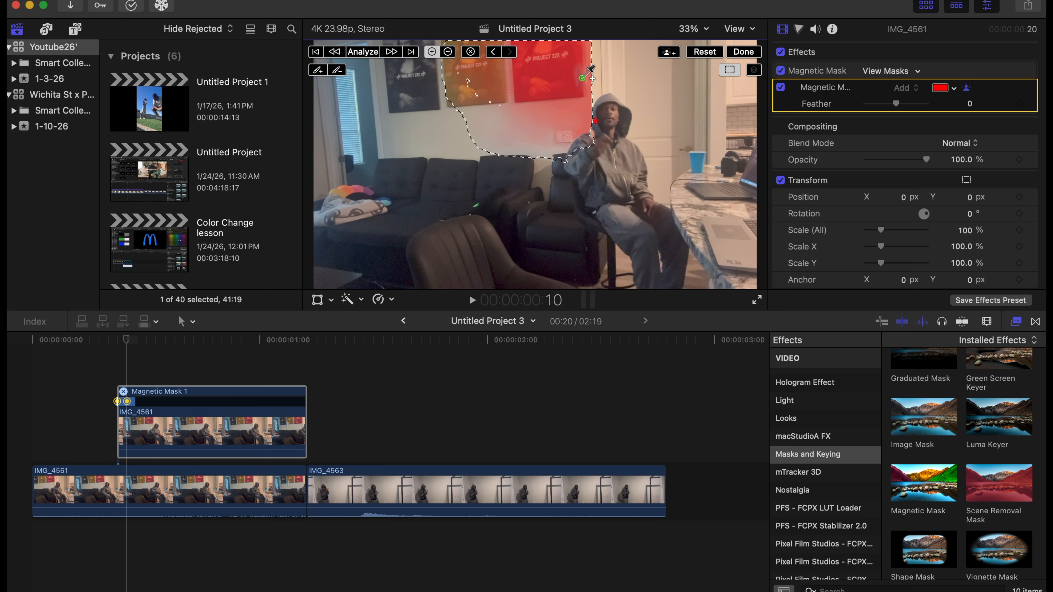
alt+click(541, 119)
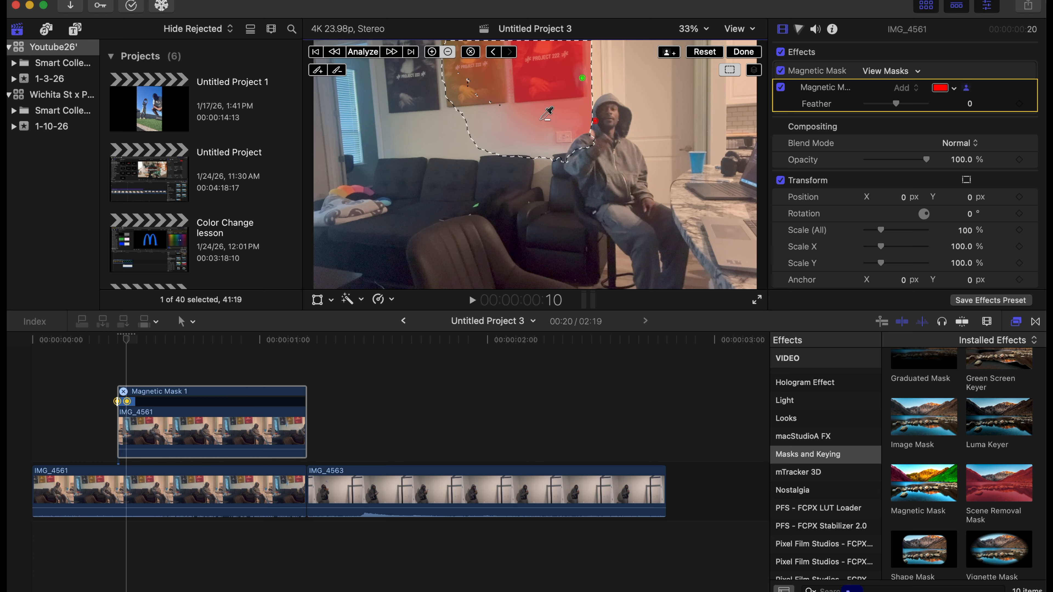
alt+click(561, 68)
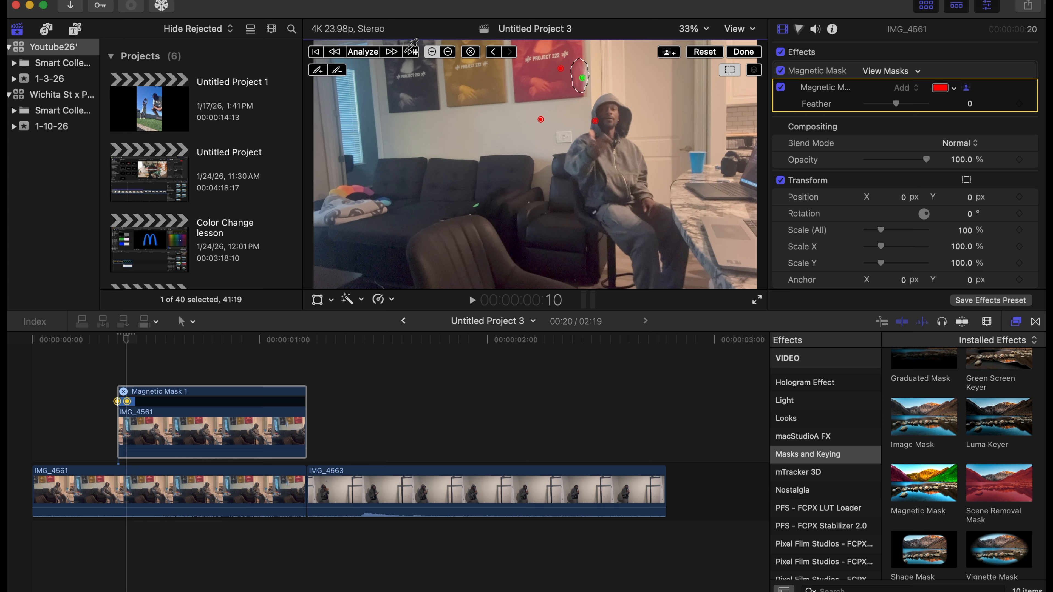
Analyze to frame 11, mask the blurred object over the red poster at 150% zoom, and subtract the surrounding poster area with points and the remove brush.
click(416, 46)
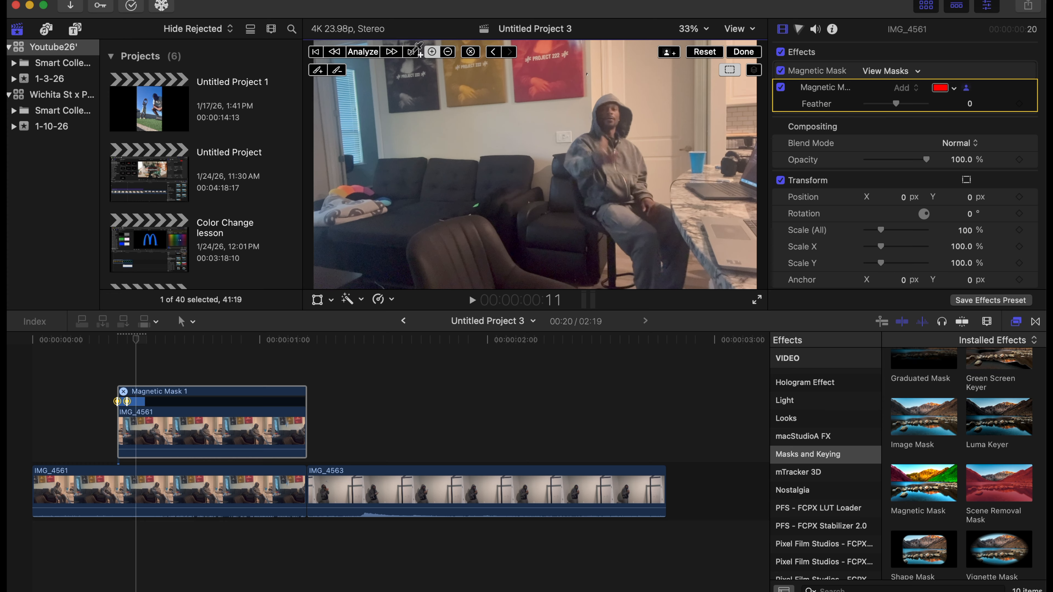
key(alt)
click(587, 76)
click(707, 30)
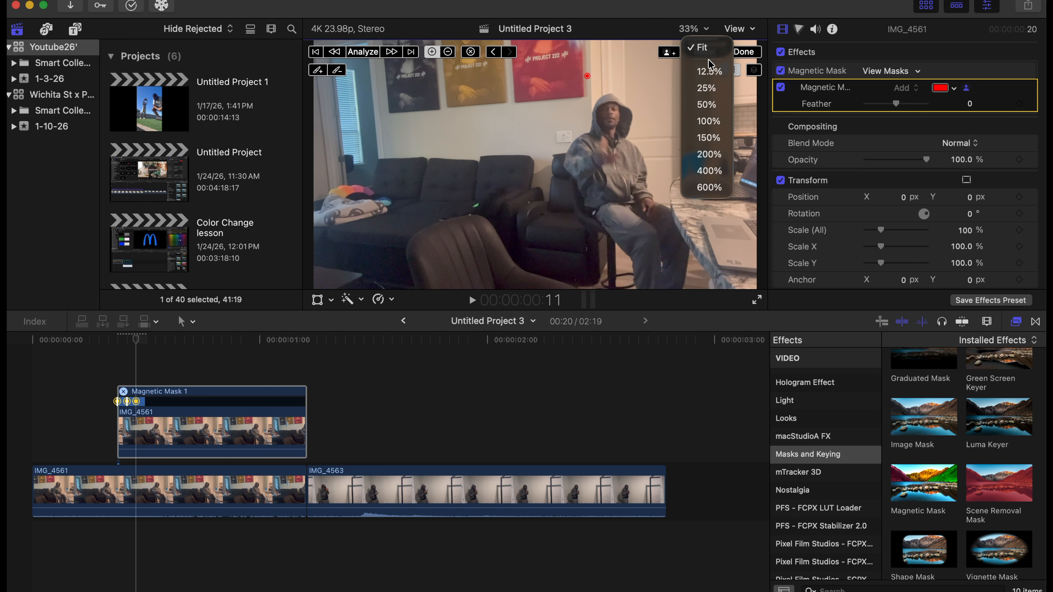
click(716, 137)
drag(739, 165, 740, 153)
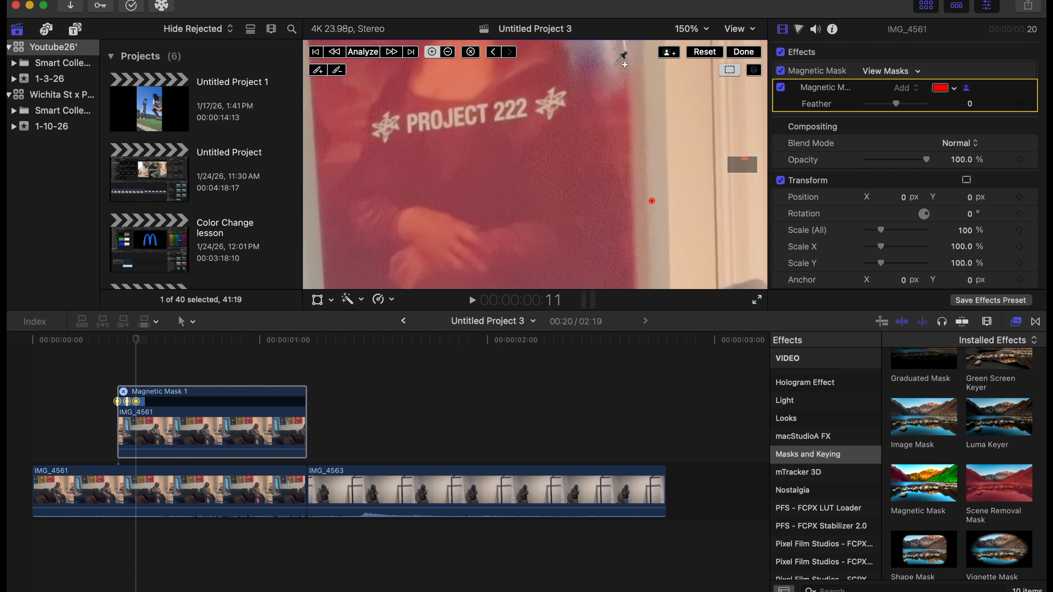
click(609, 54)
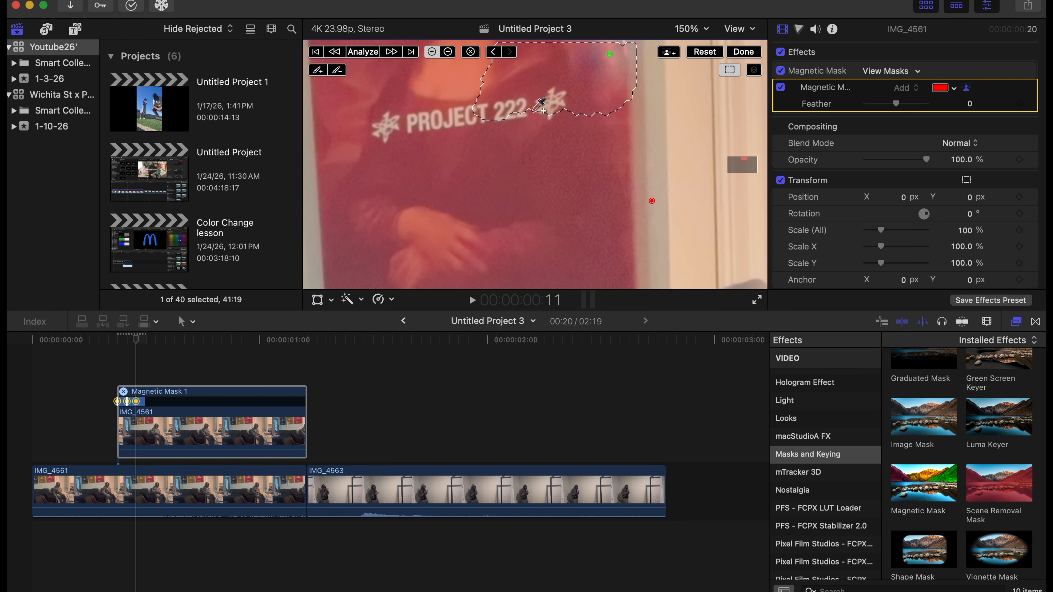
click(527, 82)
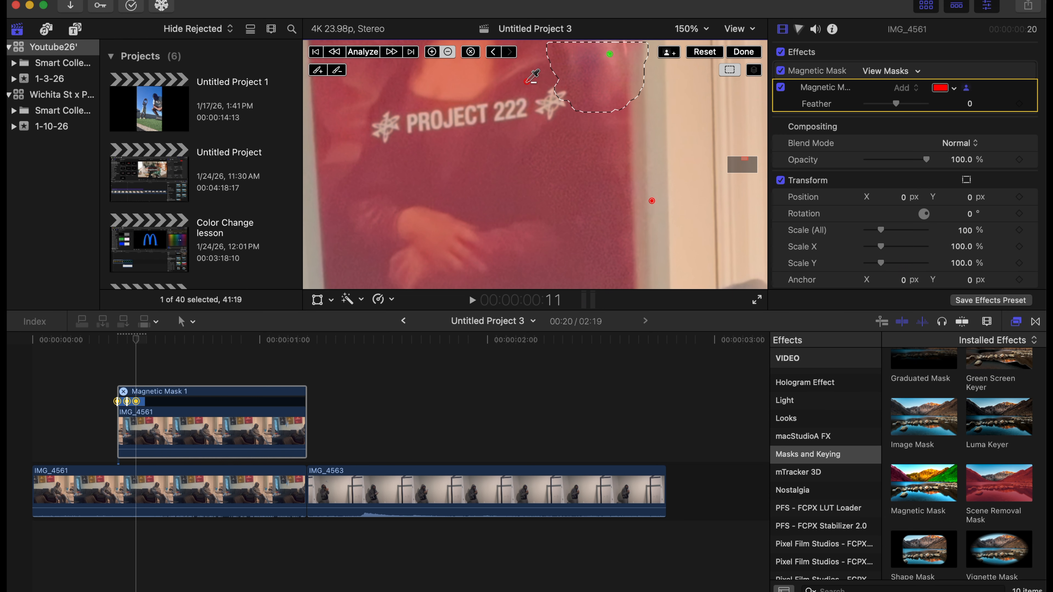
click(558, 93)
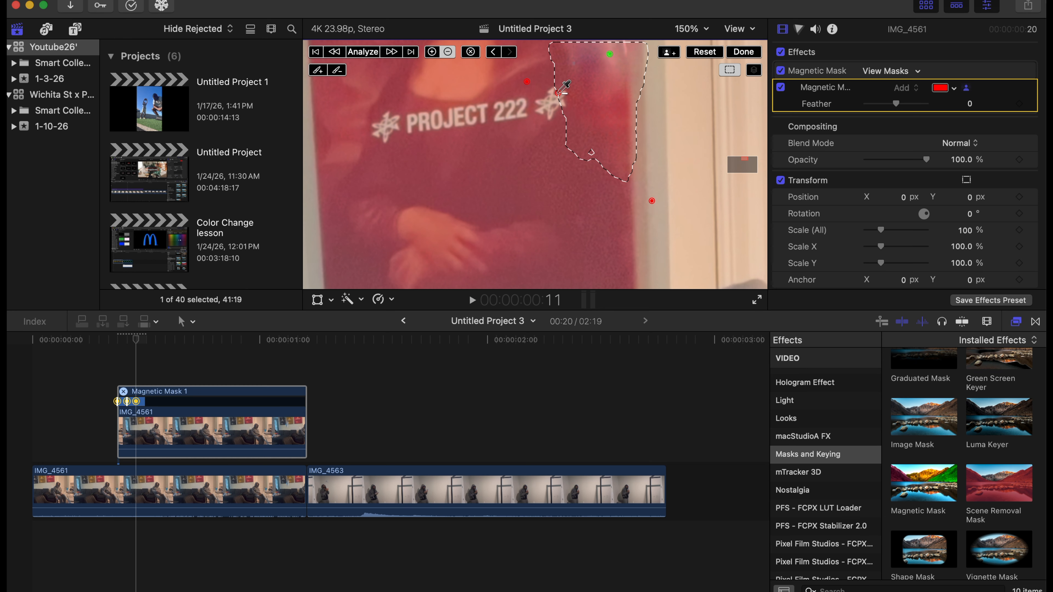
click(614, 144)
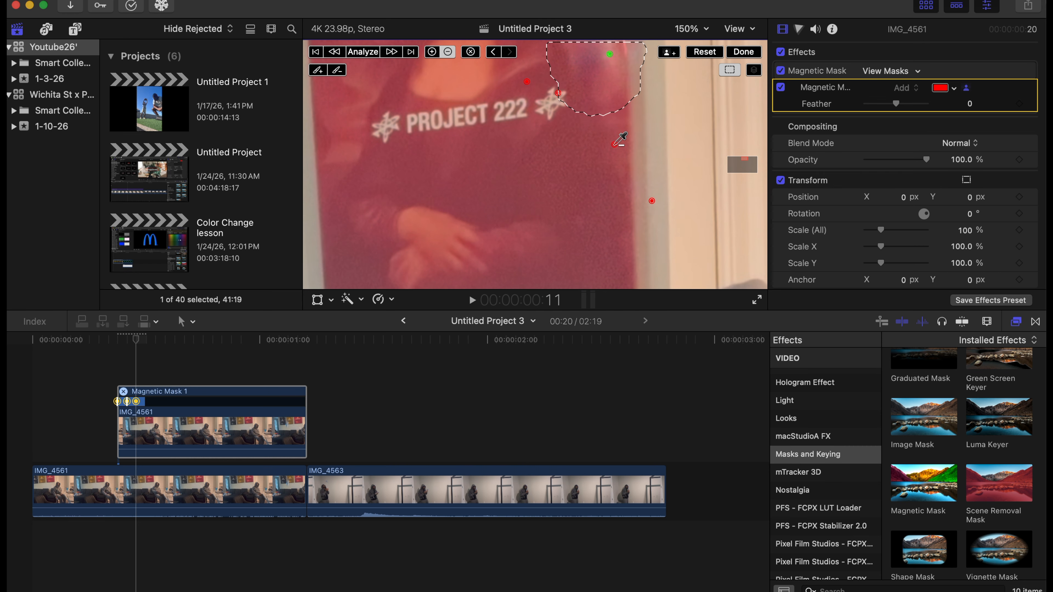
click(340, 71)
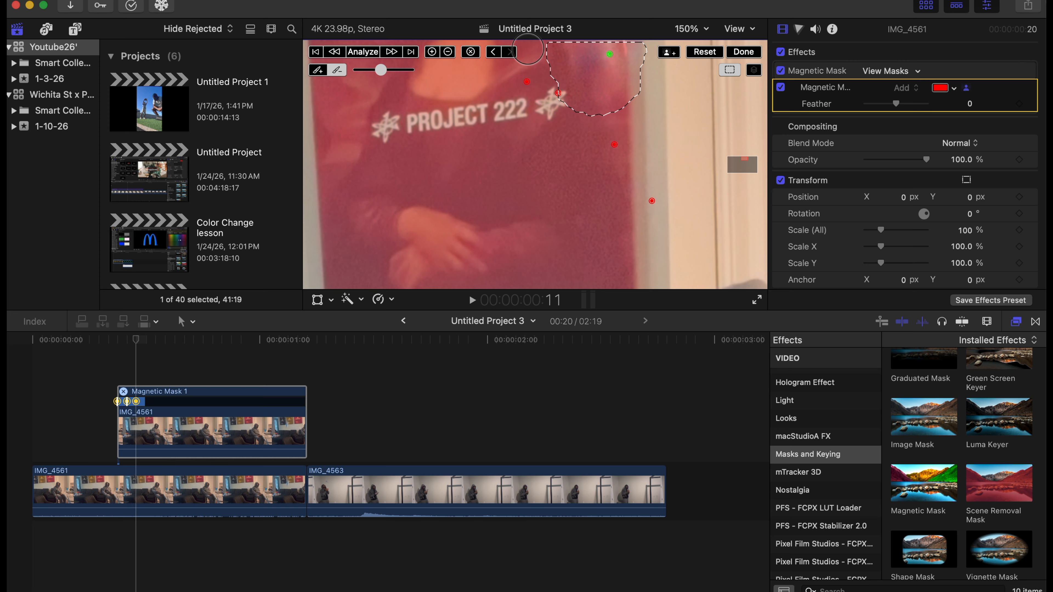
mouse_move(529, 49)
mouse_down()
mouse_move(566, 114)
mouse_move(621, 127)
mouse_move(645, 110)
mouse_move(657, 46)
mouse_up()
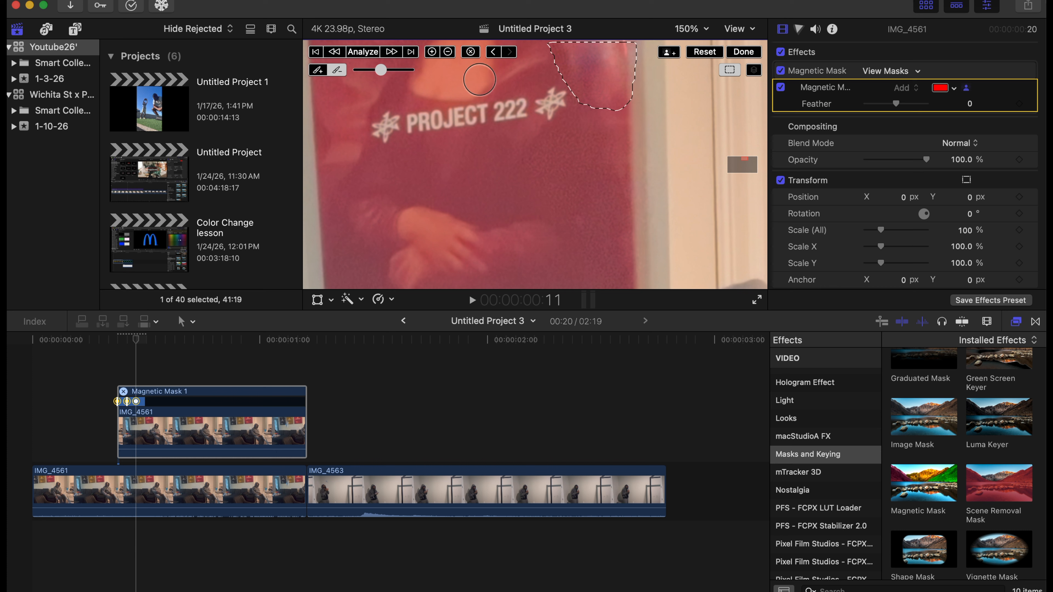
Analyze to frame 12, erase that frame's mask area with the remove brush, and finish editing the Magnetic Mask.
click(411, 52)
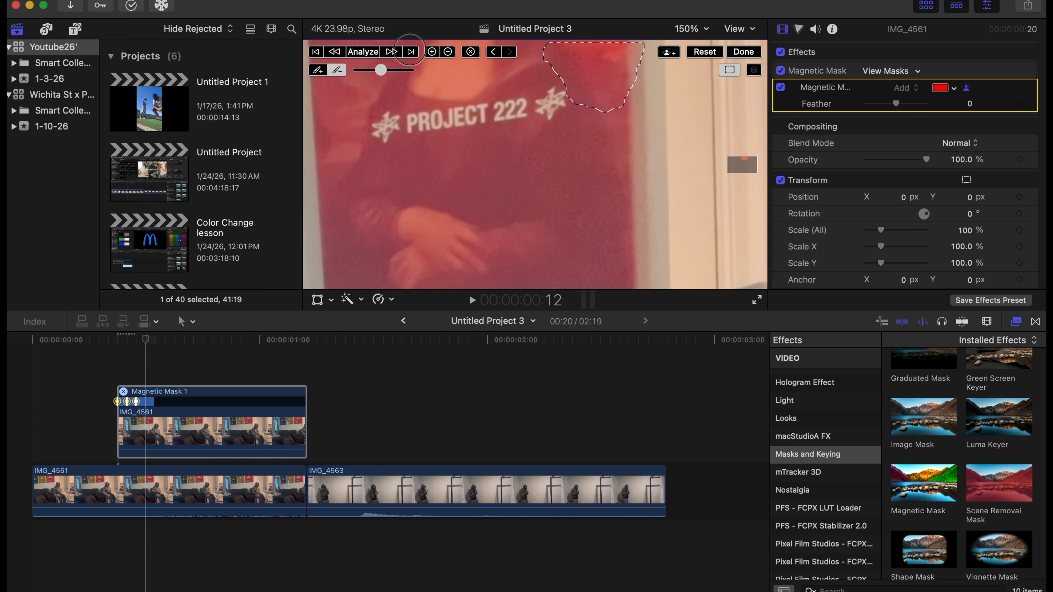
drag(547, 60, 632, 54)
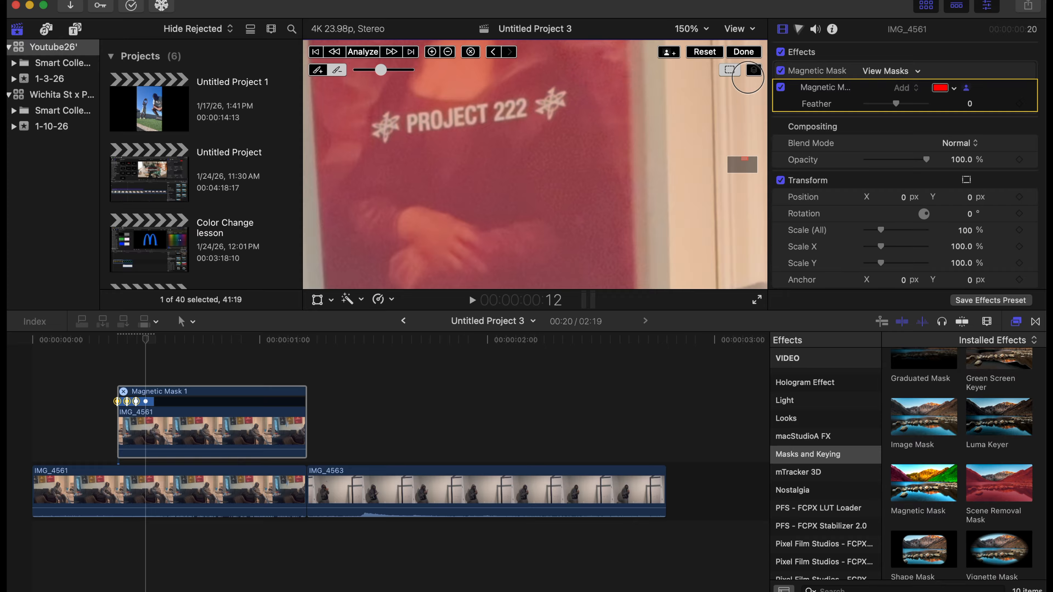
click(746, 54)
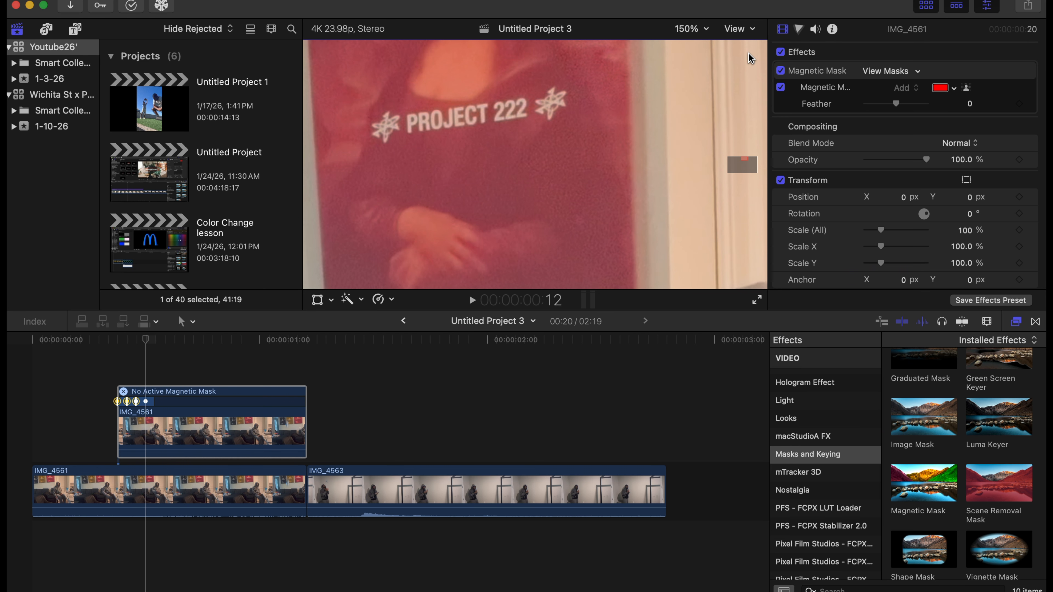
Fit the frame in the viewer and trim the end of the masked IMG_4561 copy to a 4-frame duration.
click(691, 29)
click(700, 45)
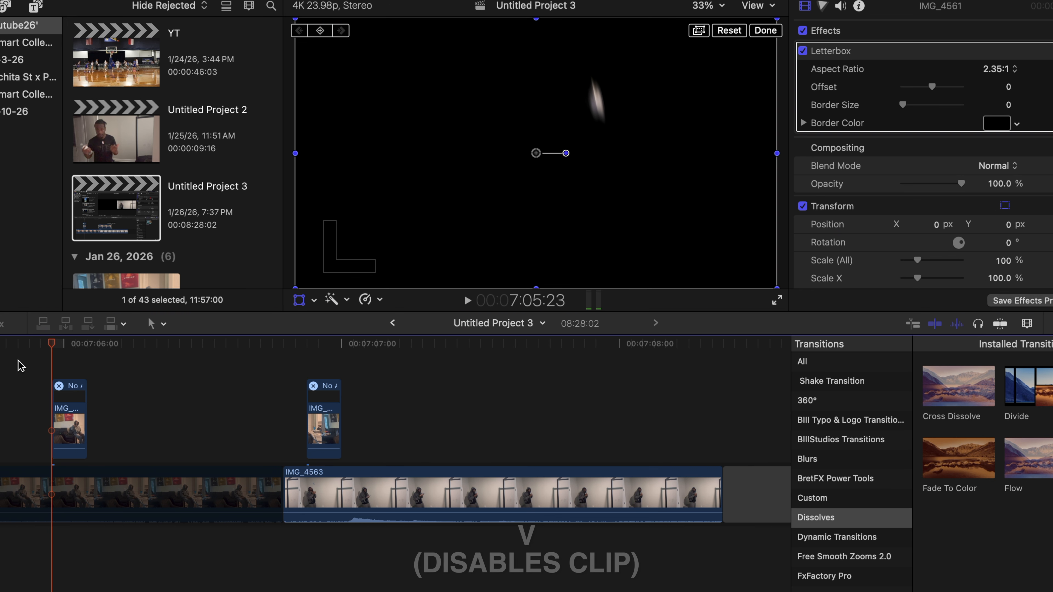
key(v)
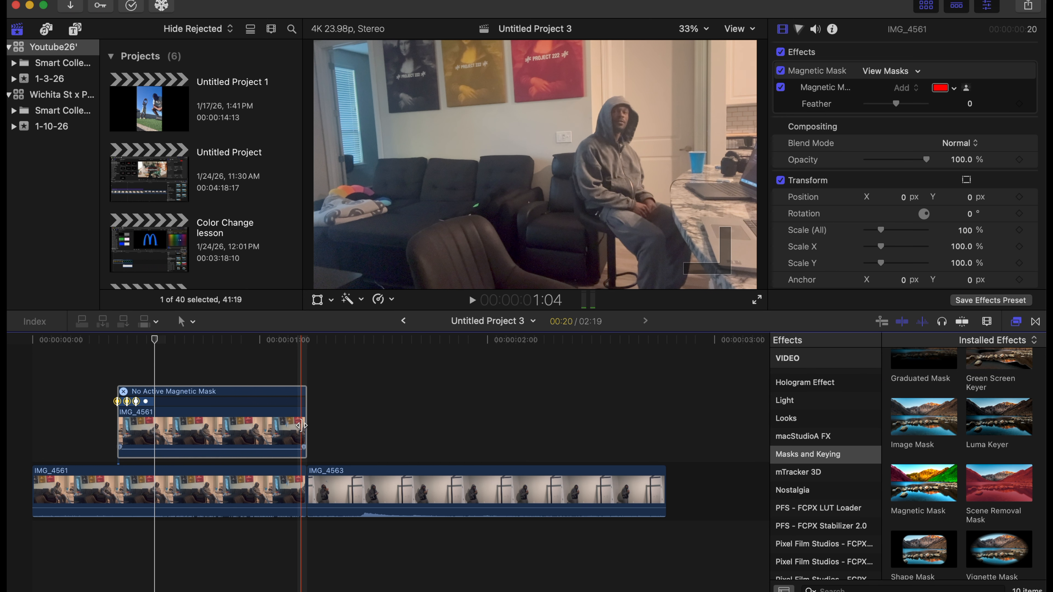
drag(301, 425, 154, 424)
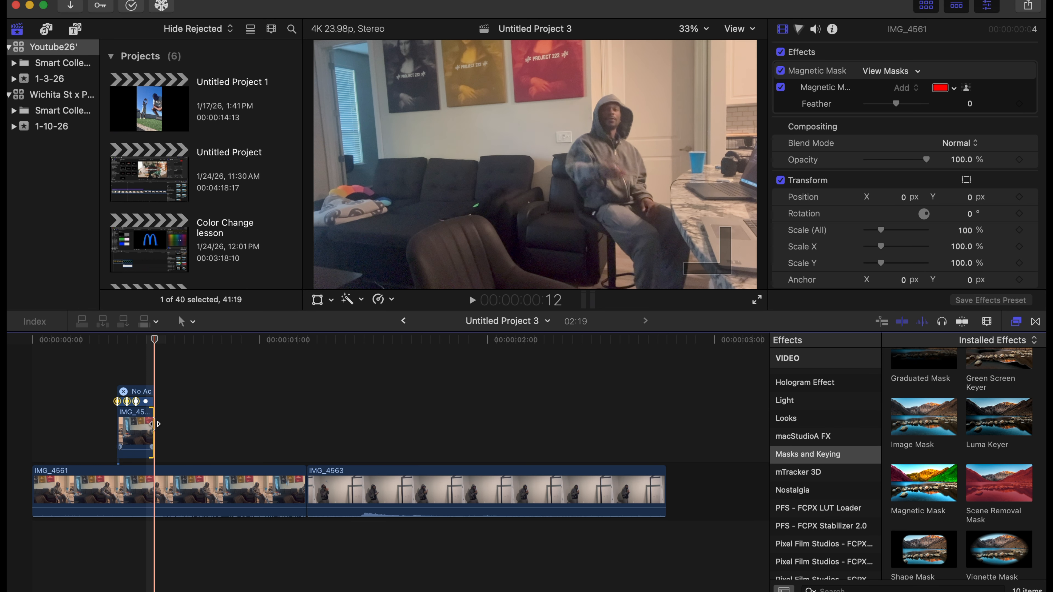
Play the sequence from the start to check the short masked clip over IMG_4561.
click(30, 390)
key(space)
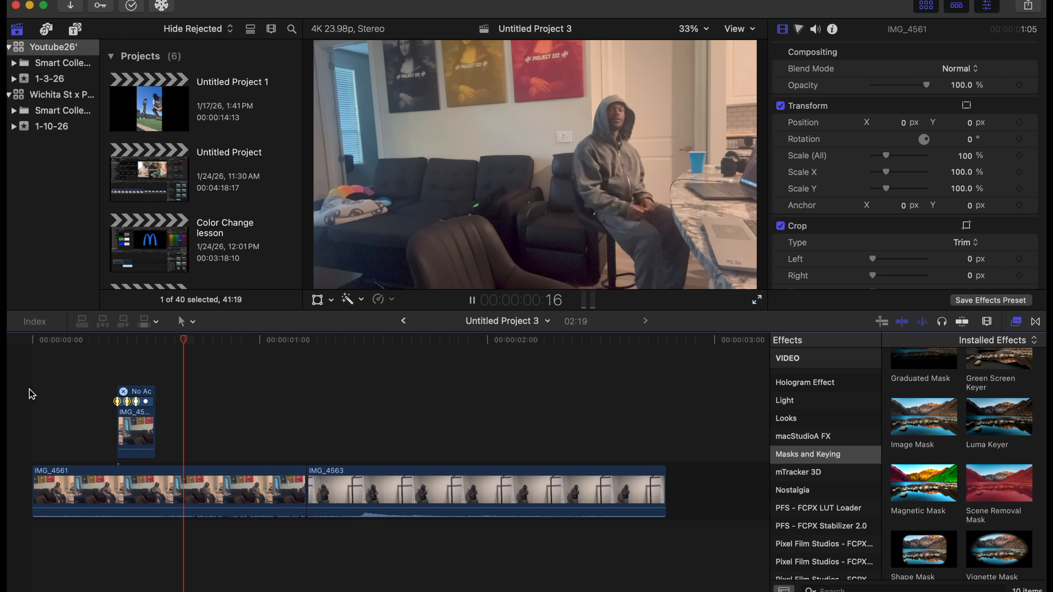
Play the sequence from its start again to review the masked throw over IMG_4561.
key(space)
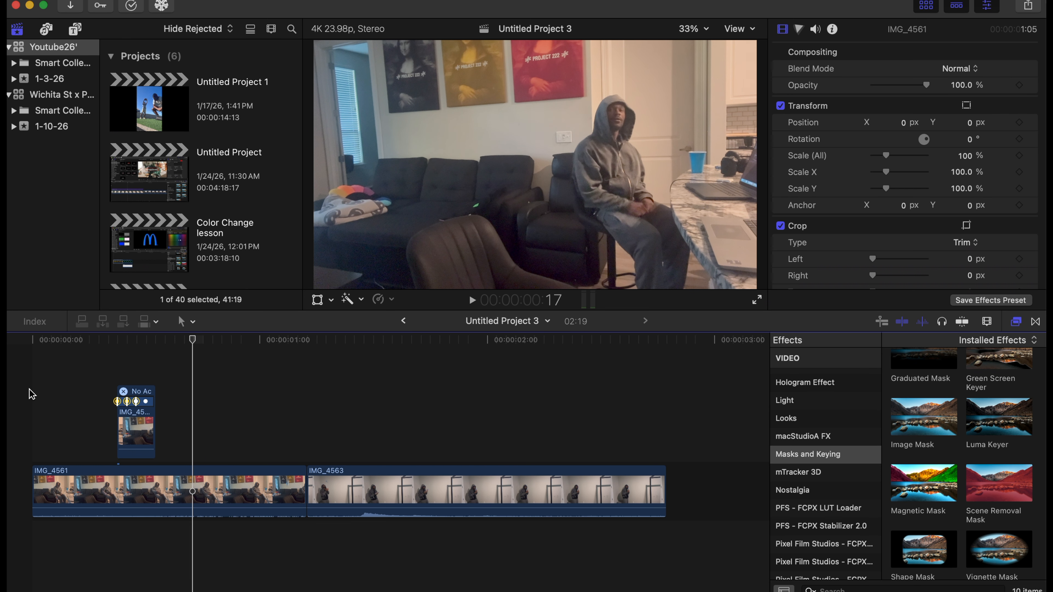
click(30, 389)
key(space)
key(space)
click(25, 391)
key(space)
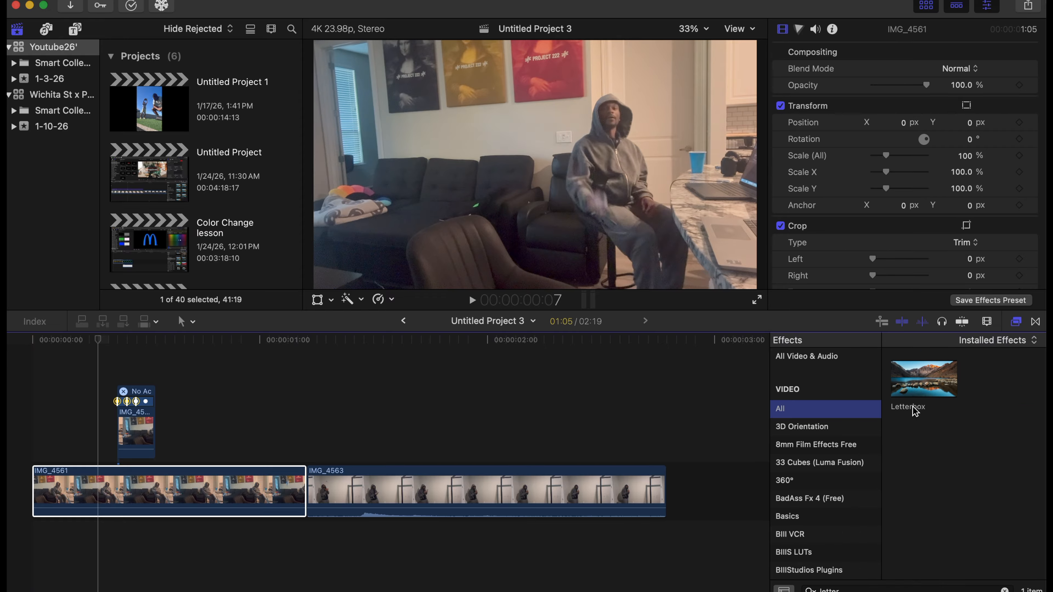
Add the Letterbox effect to the main IMG_4561 clip and set its aspect ratio to 2.35:1.
drag(939, 380, 199, 487)
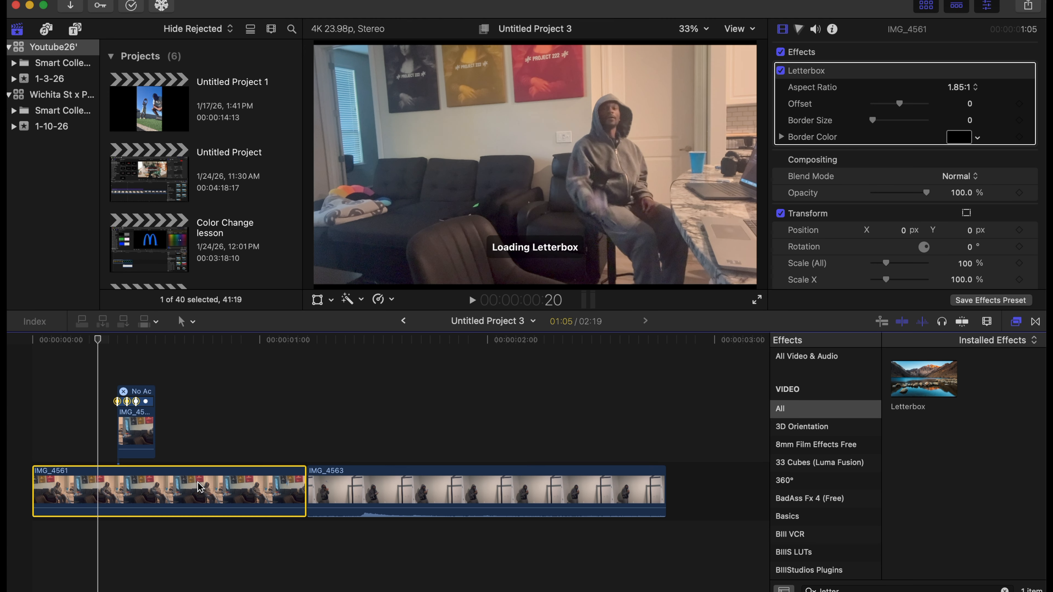
click(971, 88)
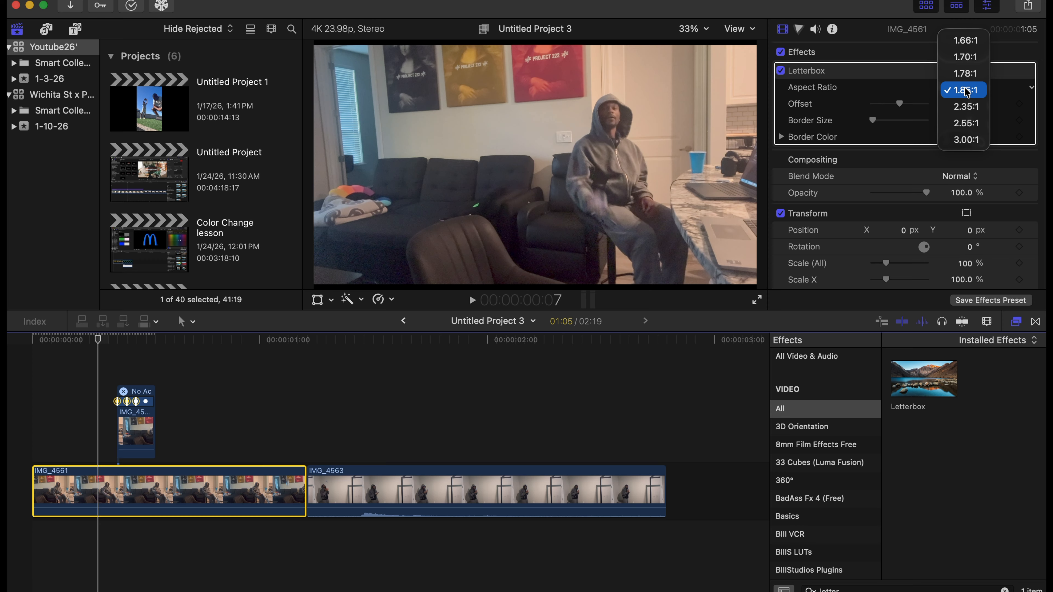
click(964, 106)
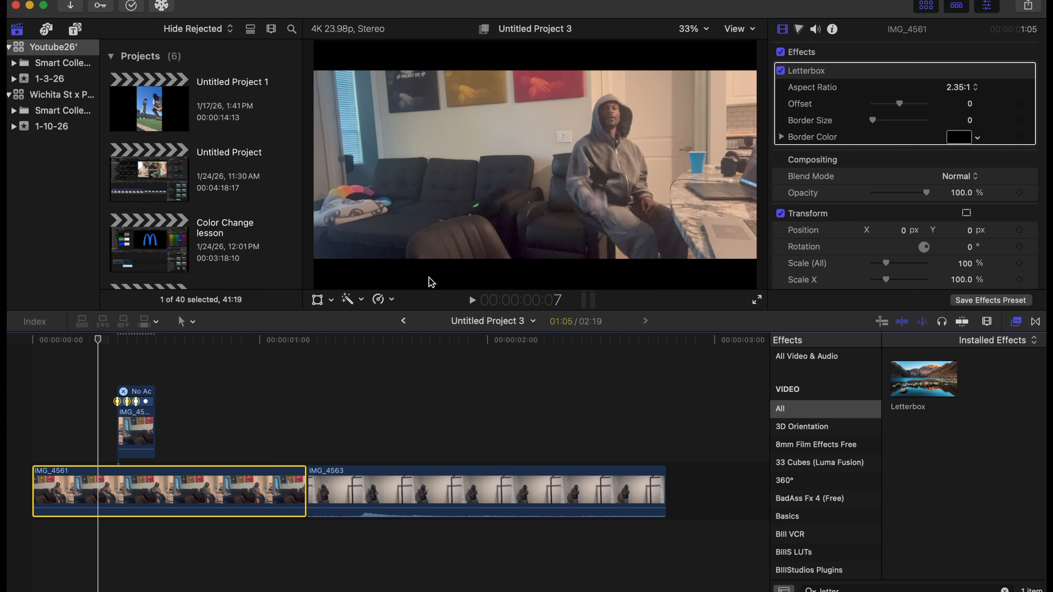
Play the sequence from the start to check the thrown object against the letterbox bars.
click(19, 392)
key(space)
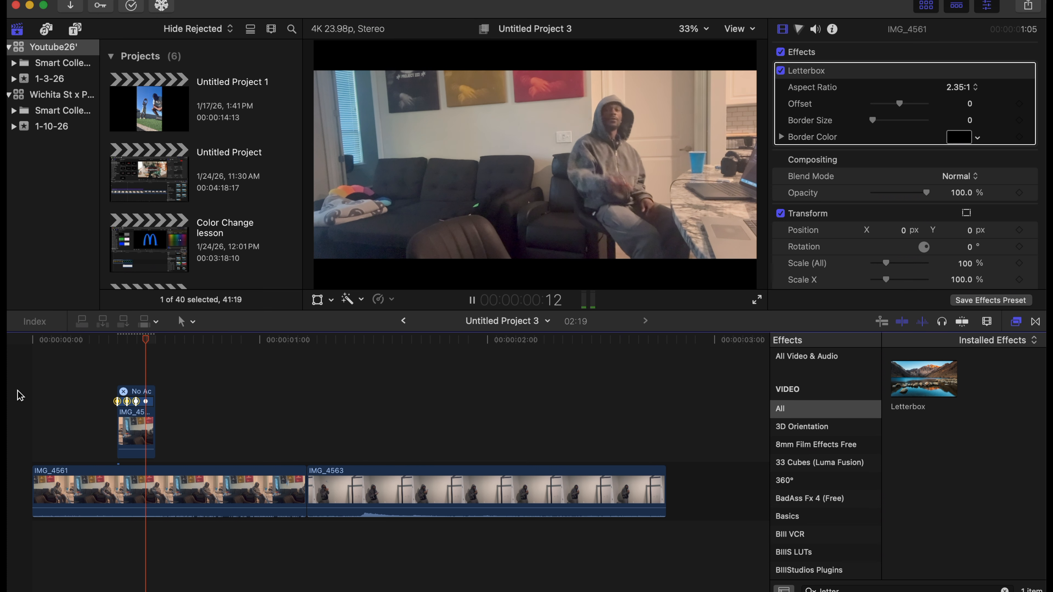
click(19, 392)
click(17, 391)
key(space)
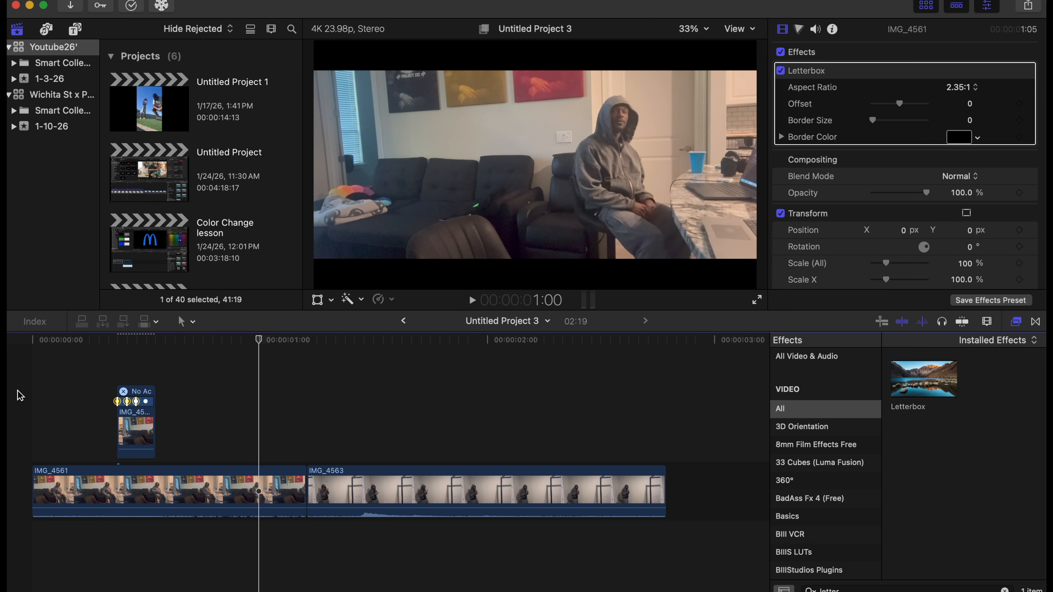
Add the Directional blur effect to the masked IMG_4561 copy, with amount 111.3 and angle 101.6°.
click(134, 427)
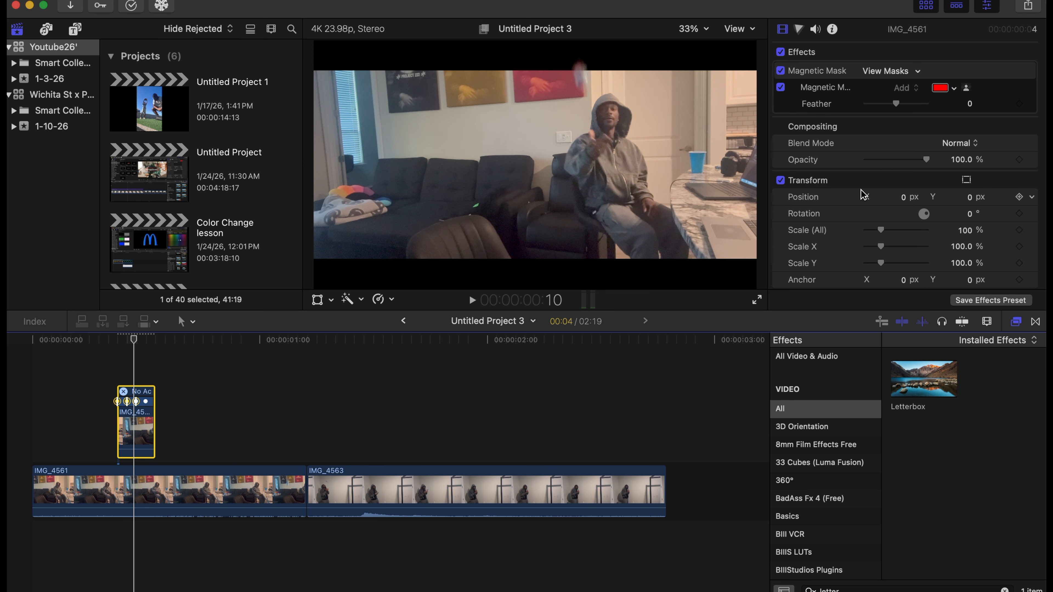
scroll(871, 197, down, 4)
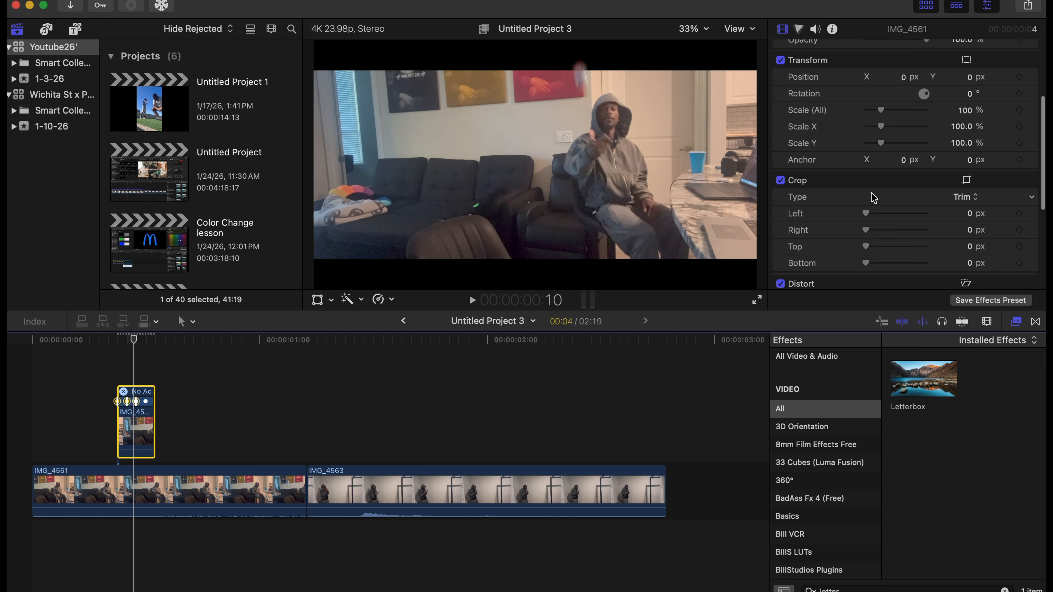
scroll(873, 197, up, 4)
double_click(828, 590)
text(dire)
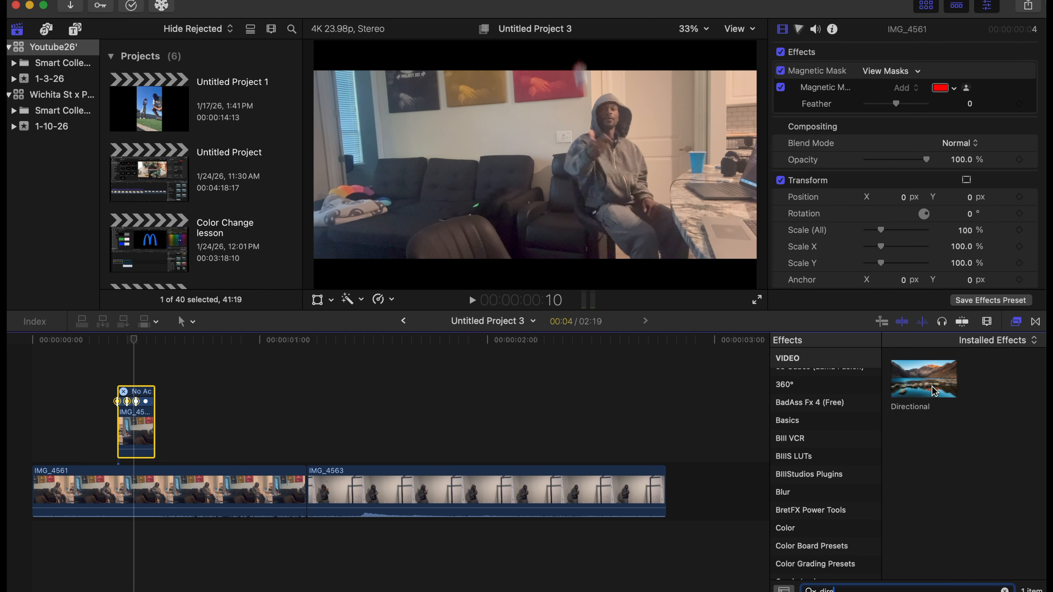
drag(932, 390, 144, 430)
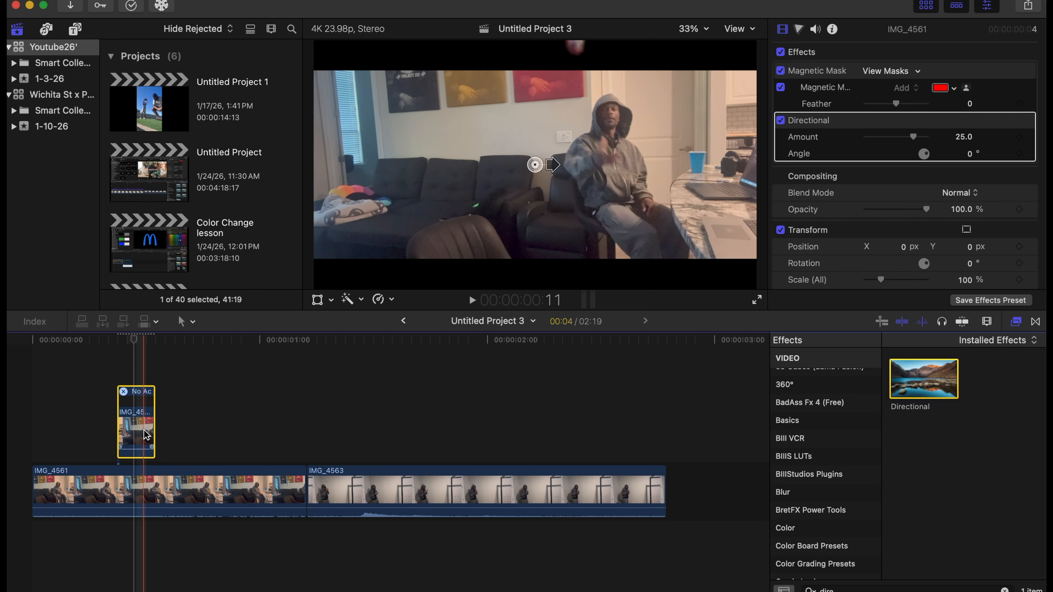
drag(555, 173, 530, 144)
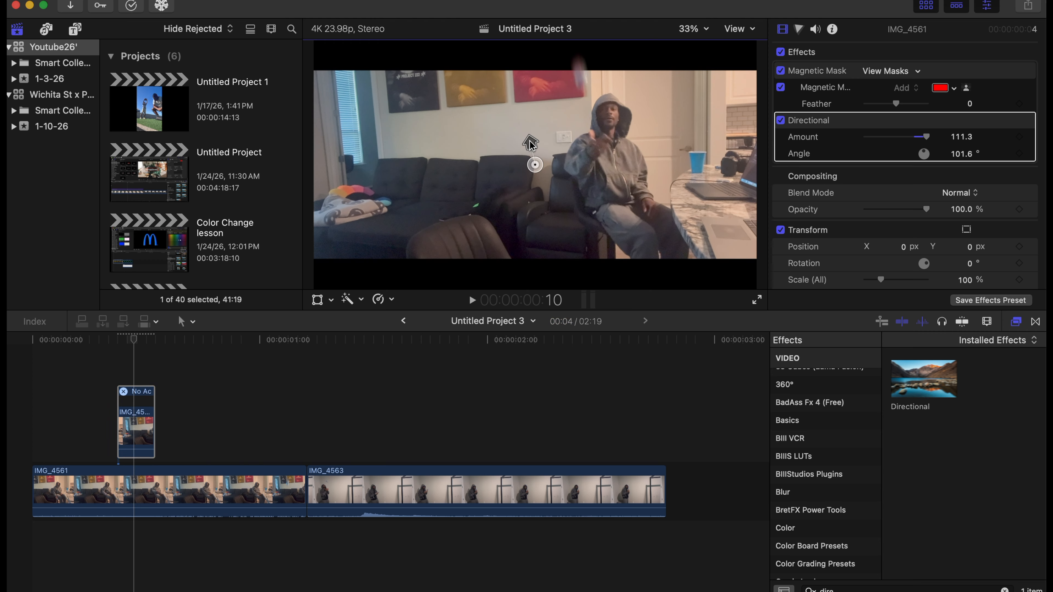
Play the throw repeatedly to check the directional blur on the masked object.
click(82, 390)
key(space)
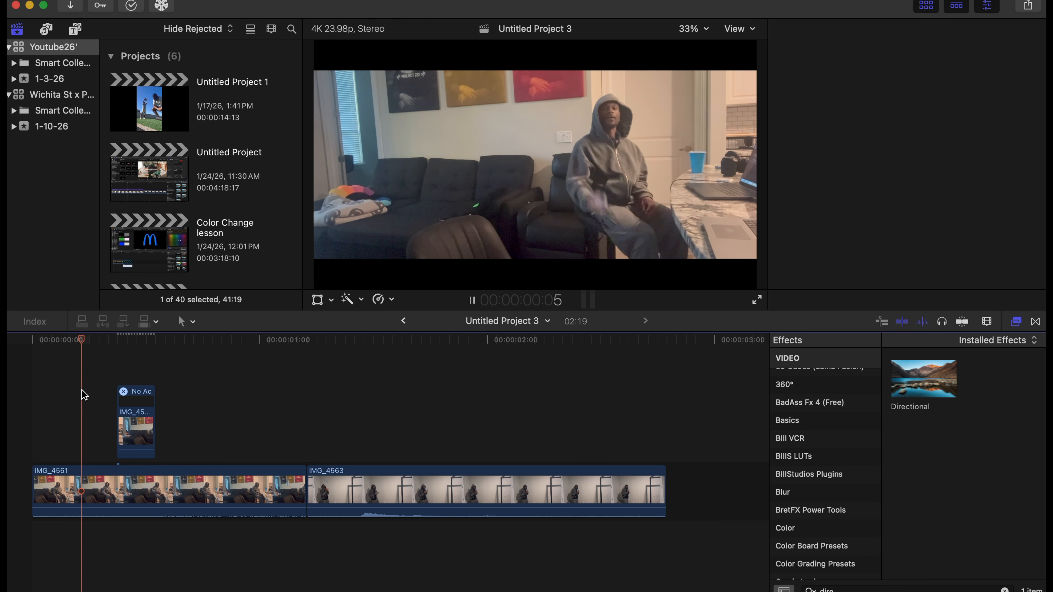
click(107, 384)
click(108, 384)
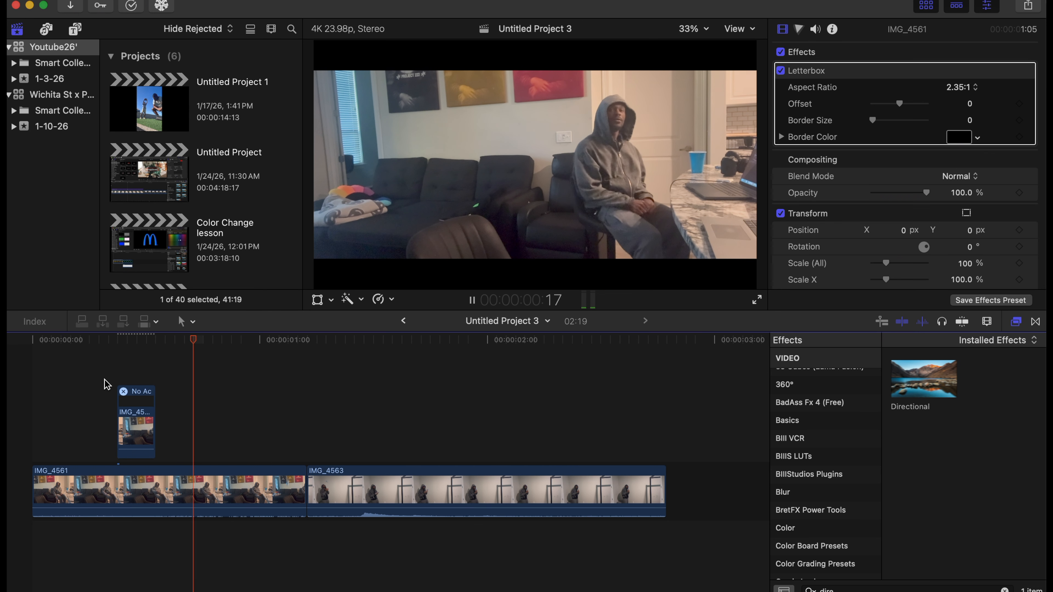
click(108, 384)
click(108, 384)
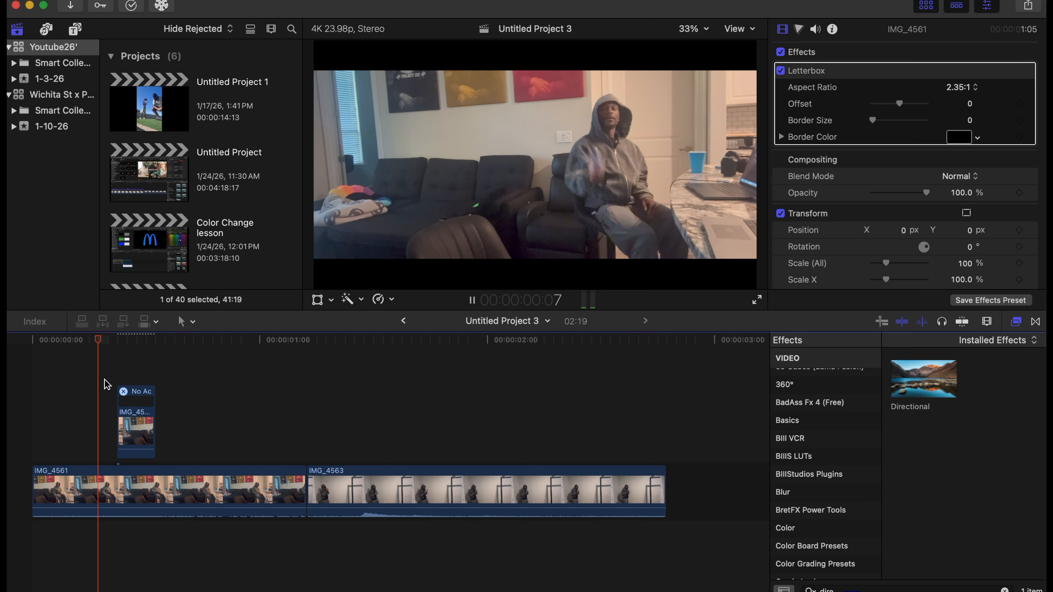
click(107, 385)
Go backward frame by frame through IMG_4561 to examine the throw, down to frame 2.
key(Left)
key(Left)
key(Left)
key(Left)
key(Left)
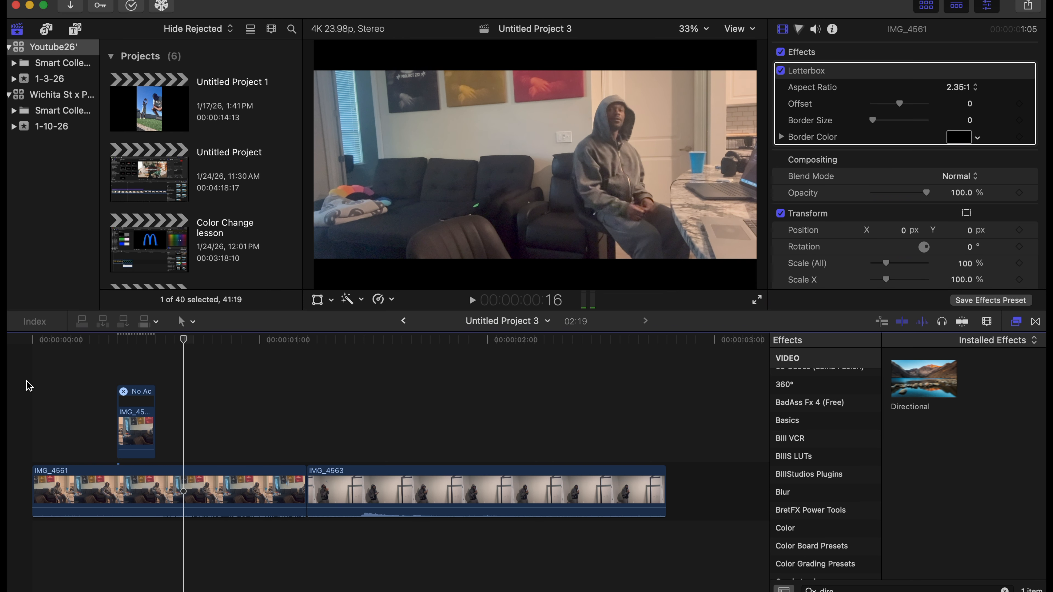
key(Left)
key(Left)
key(Left)
key(Left)
key(Left)
key(Left)
key(Left)
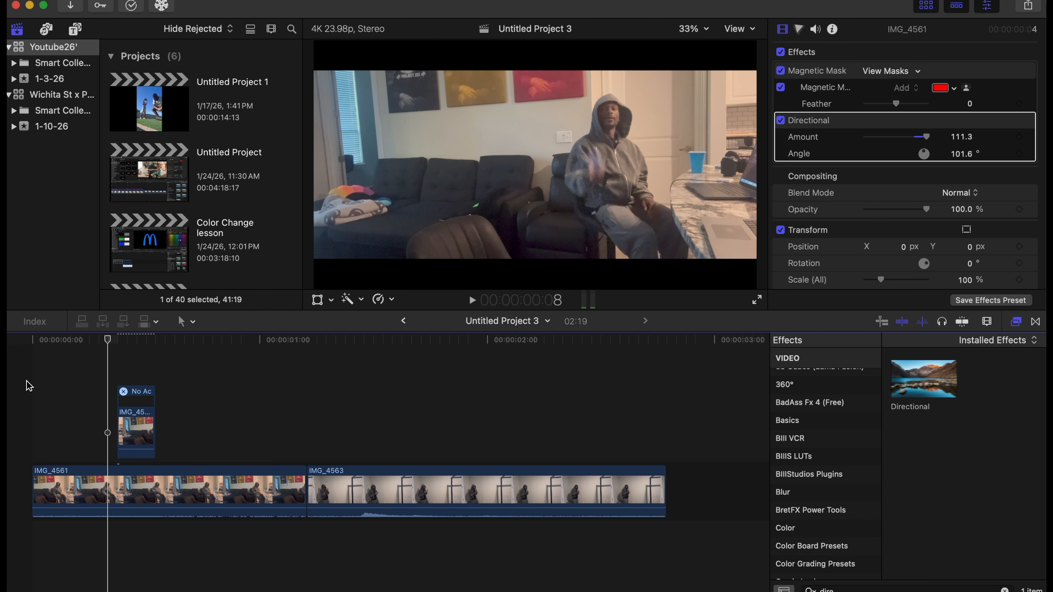
key(Left)
key(Left)
key(Left)
key(Left)
key(Left)
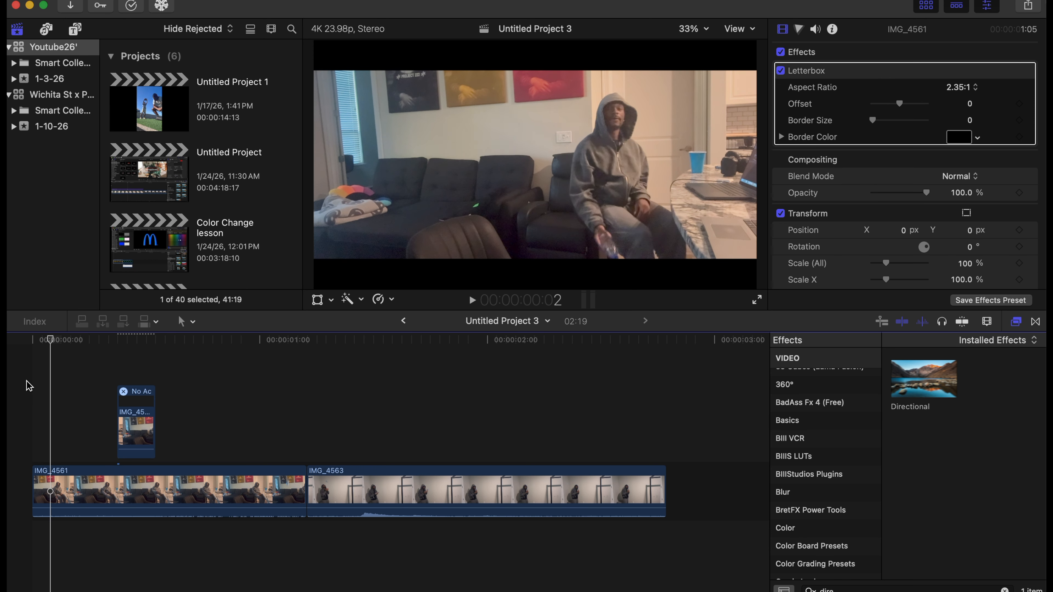
Duplicate the masked 4-frame IMG_4561 clip and place the copy above the start of IMG_4563.
click(136, 364)
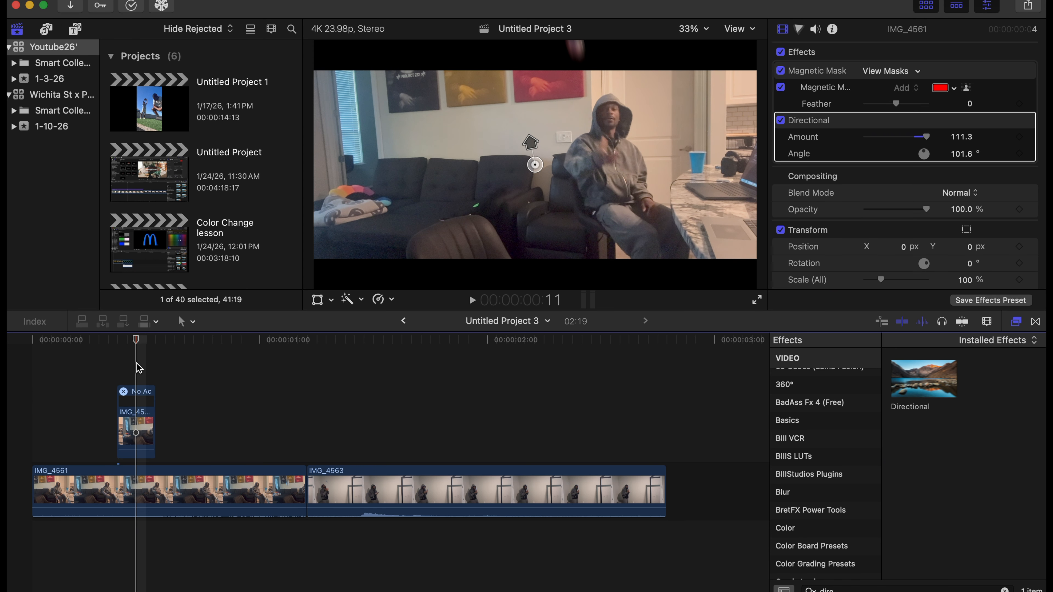
click(138, 436)
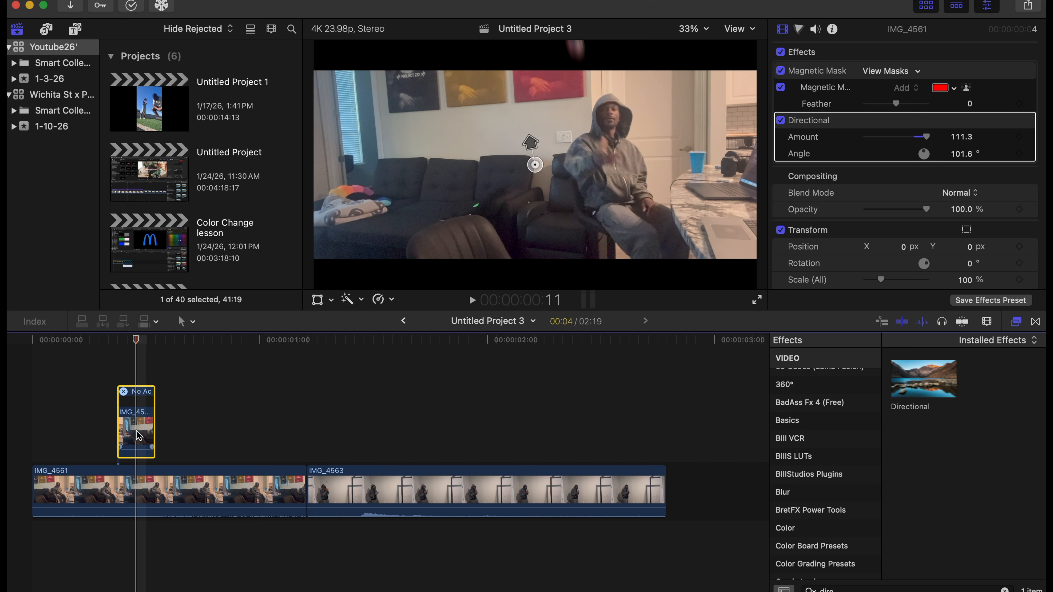
drag(138, 435, 335, 416)
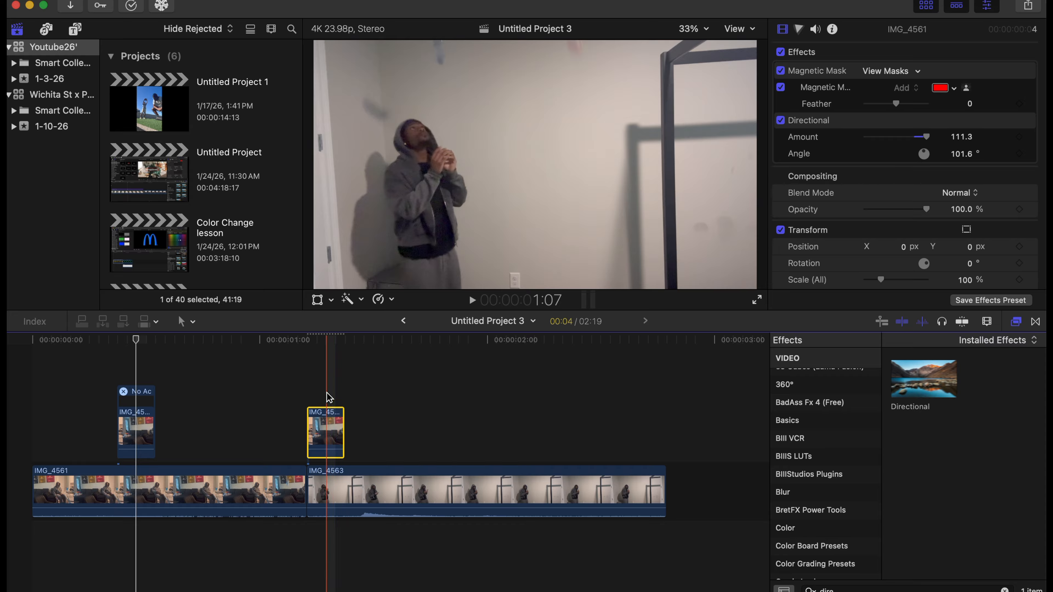
Add the Letterbox effect to IMG_4563 and set its aspect ratio to 2.35:1.
click(327, 489)
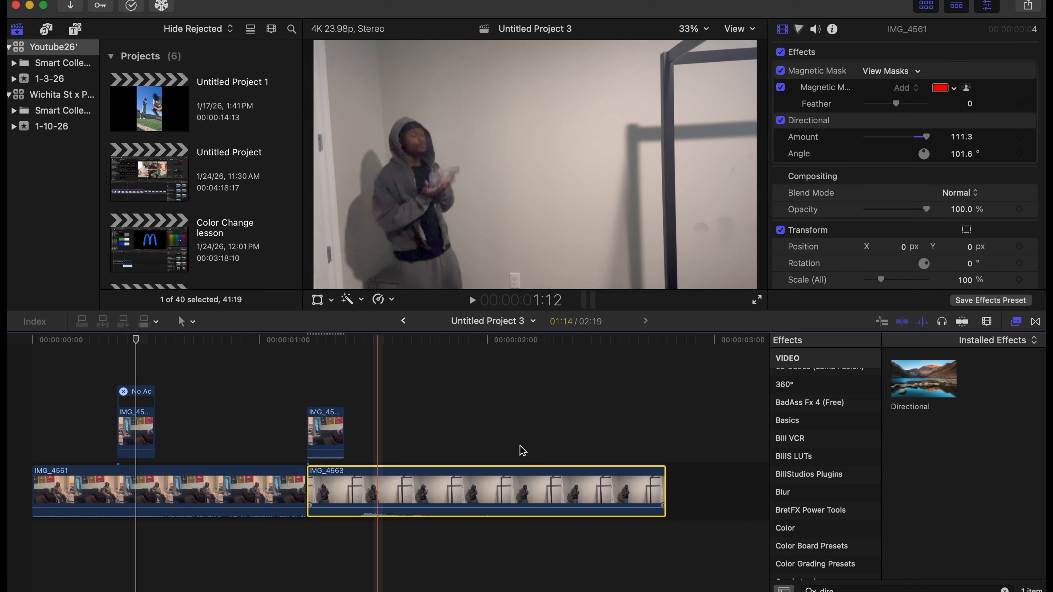
click(1005, 589)
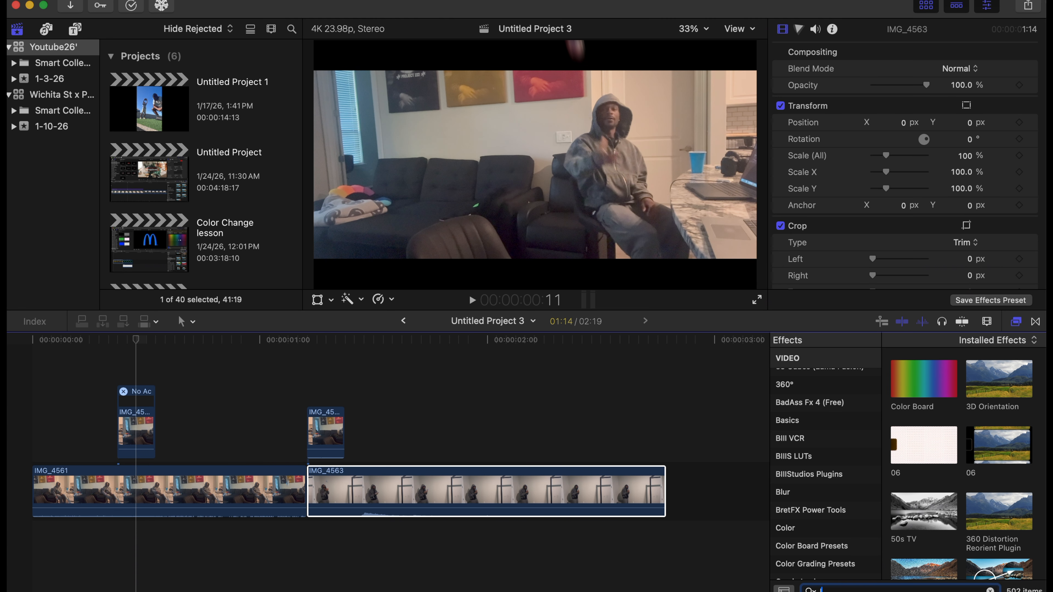
text(letter)
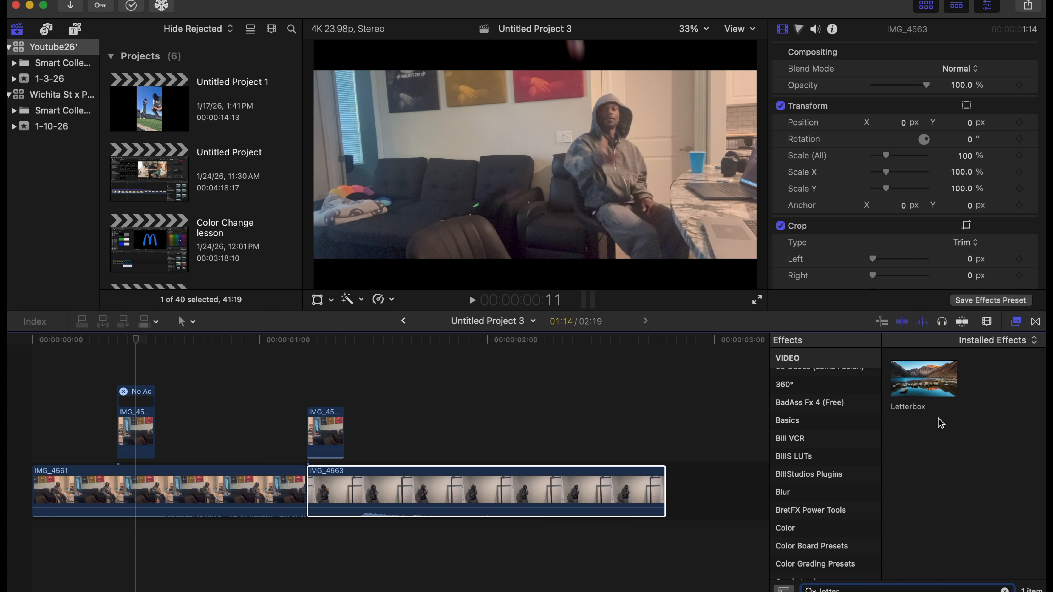
drag(924, 378, 595, 482)
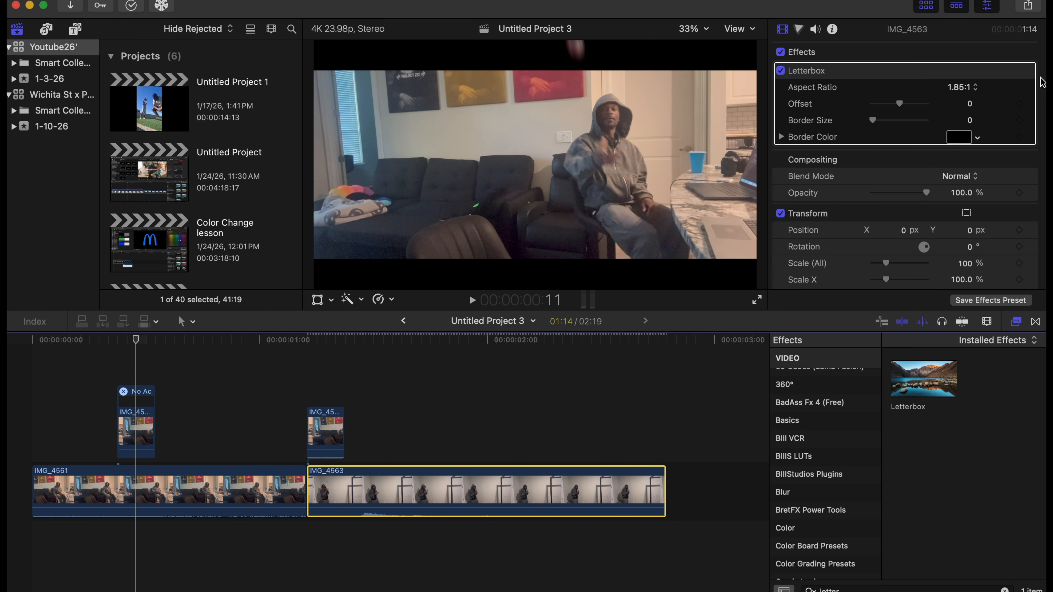
click(970, 88)
click(968, 109)
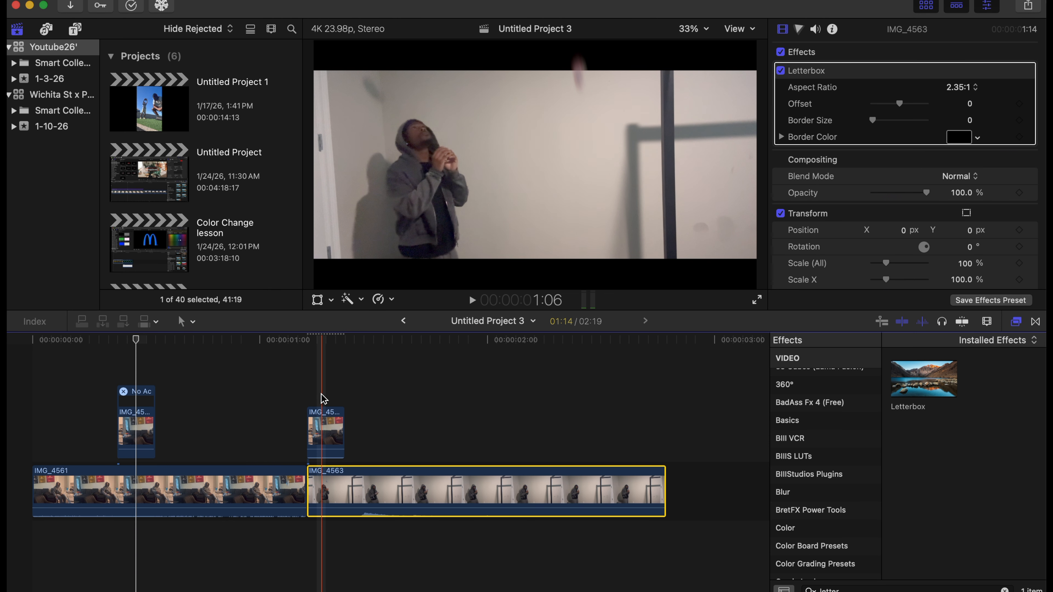
Extend the end of the IMG_4561 copy above IMG_4563 and trim its start to the 2-second mark, leaving 7 frames.
click(323, 424)
drag(343, 430, 552, 430)
drag(308, 436, 488, 436)
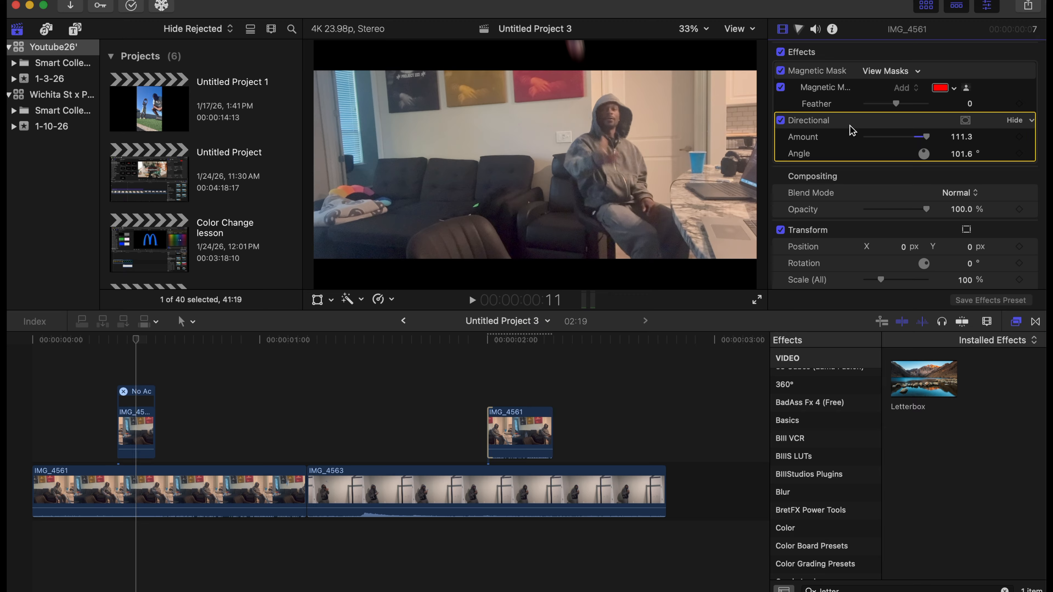
Remove the Directional and Magnetic Mask effects from the copy above IMG_4563 and trim its start to a 5-frame duration.
key(Delete)
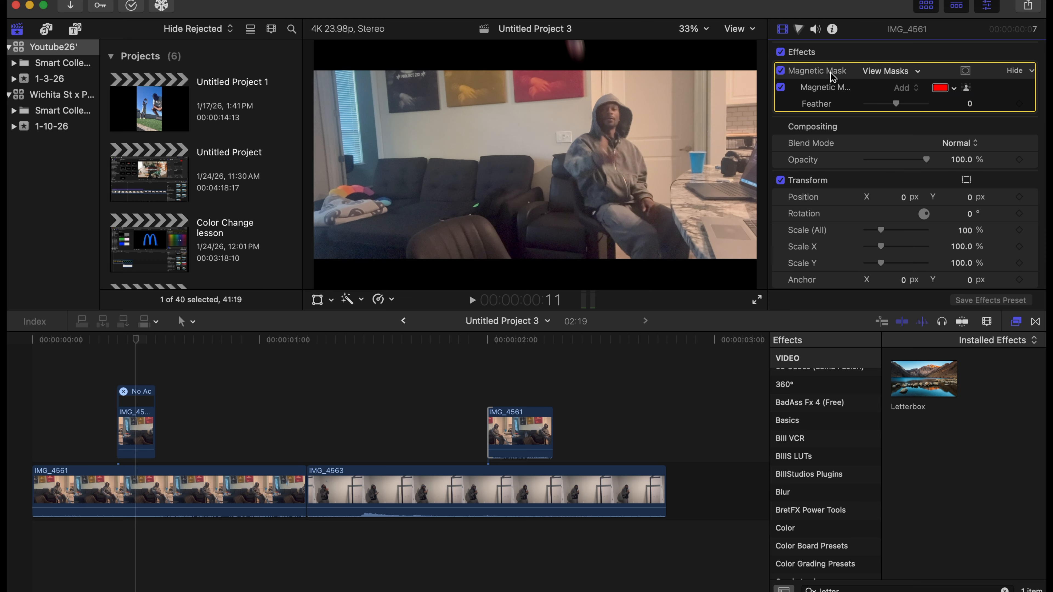
key(Delete)
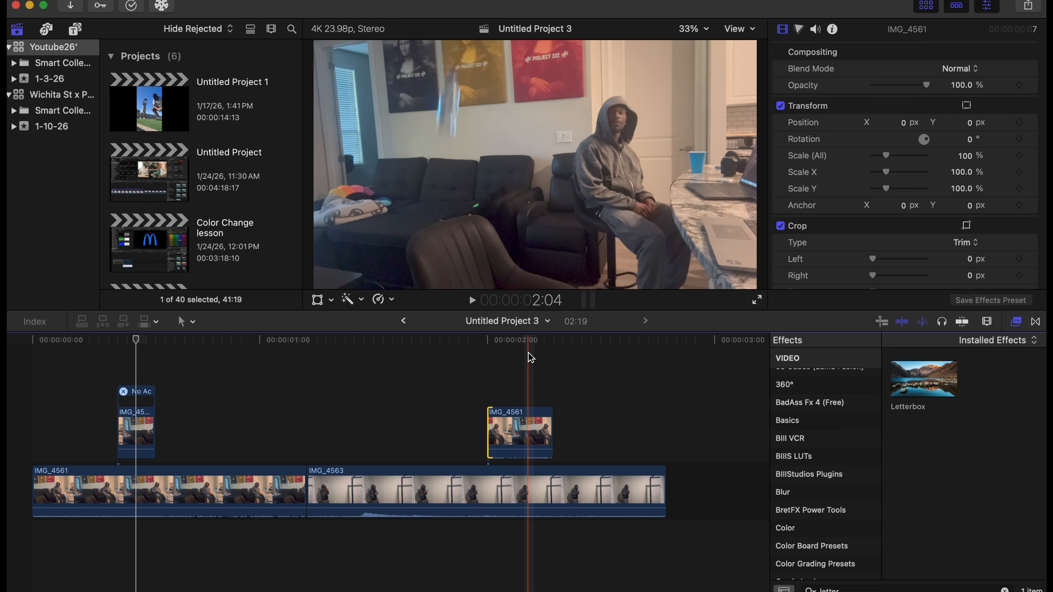
click(549, 419)
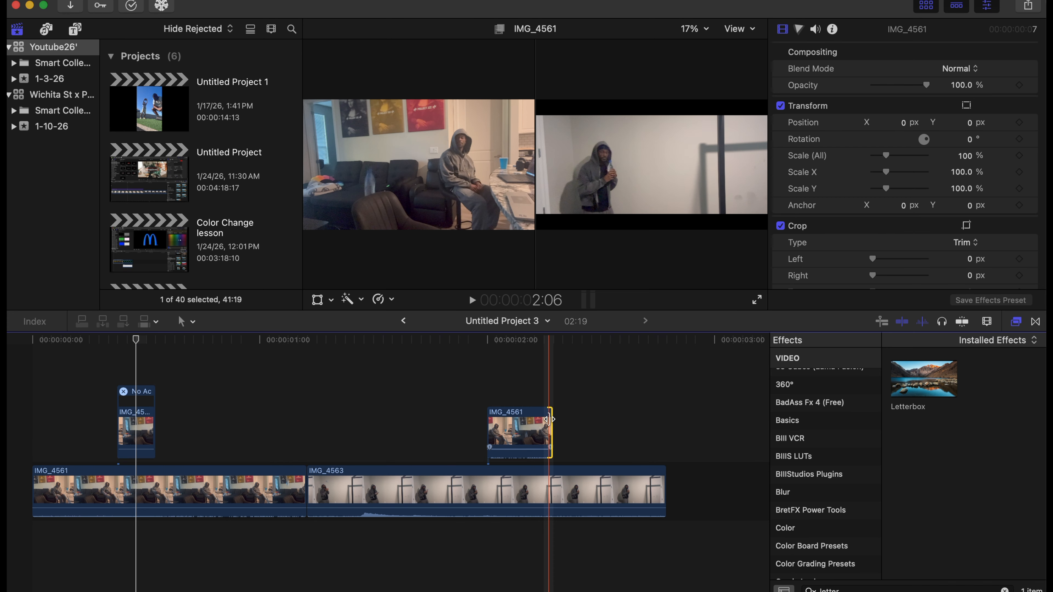
click(511, 412)
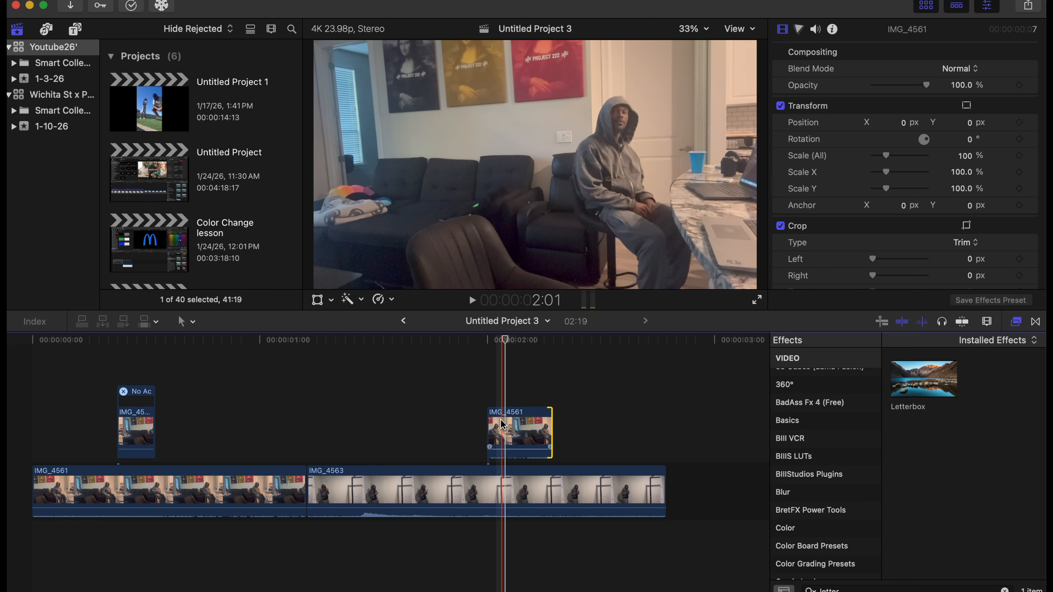
drag(489, 424, 506, 424)
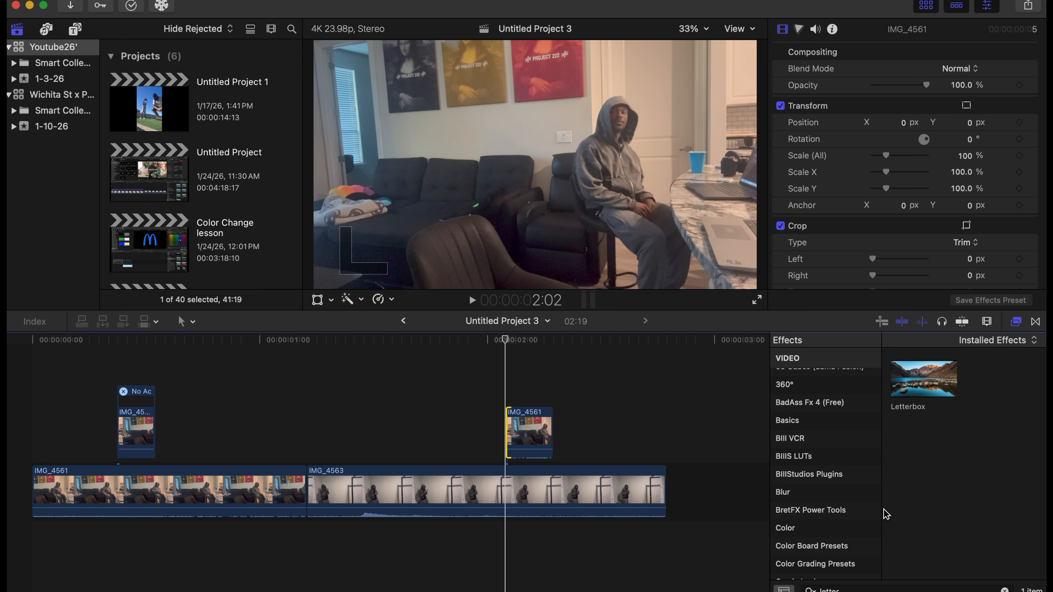
Apply a new Magnetic Mask effect from Masks and Keying to the 5-frame IMG_4561 copy.
click(997, 586)
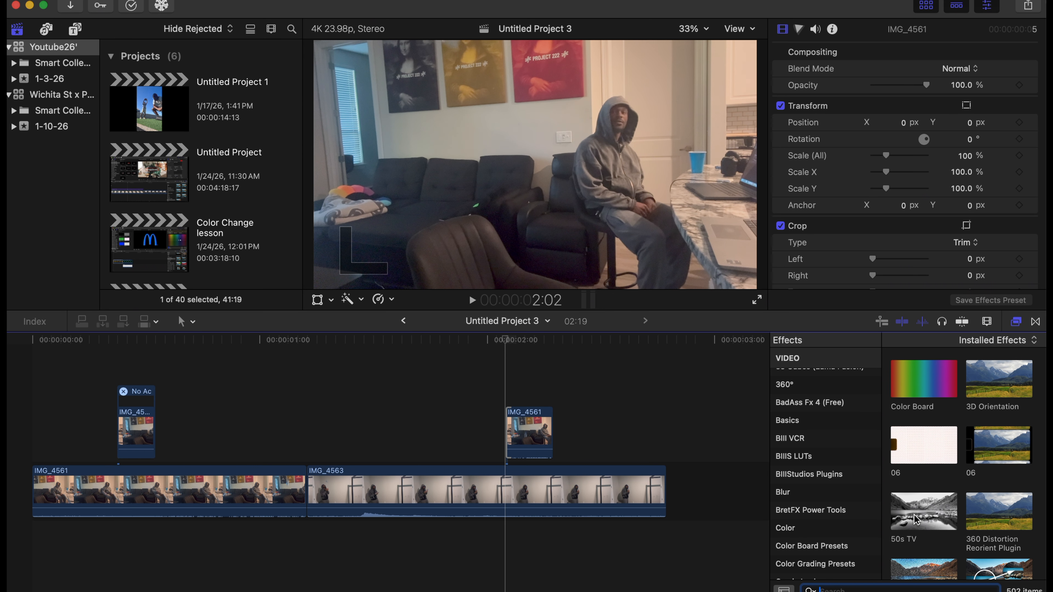
scroll(831, 472, down, 10)
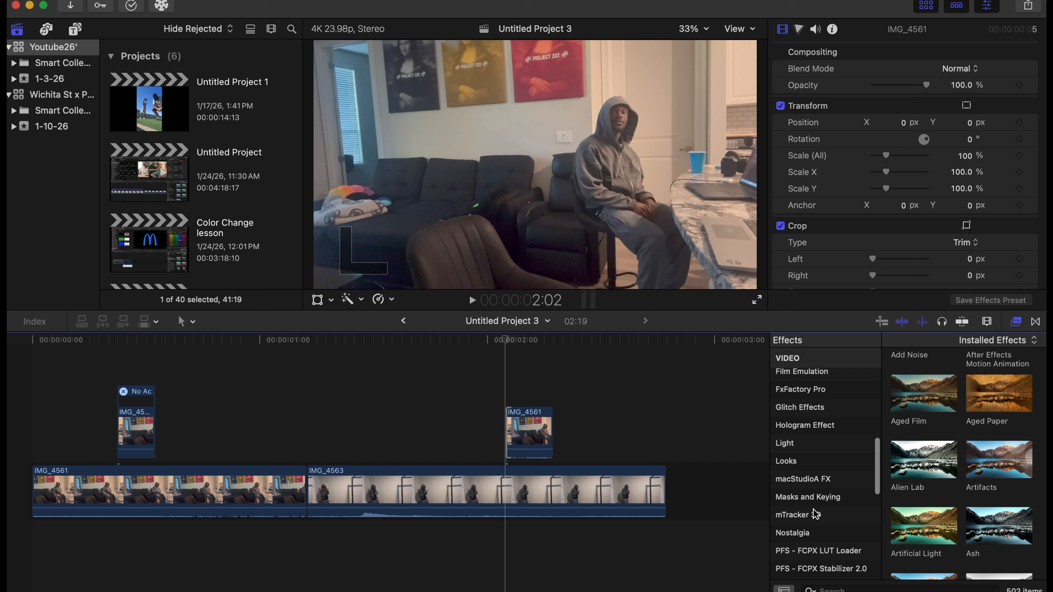
click(815, 500)
drag(930, 477, 531, 431)
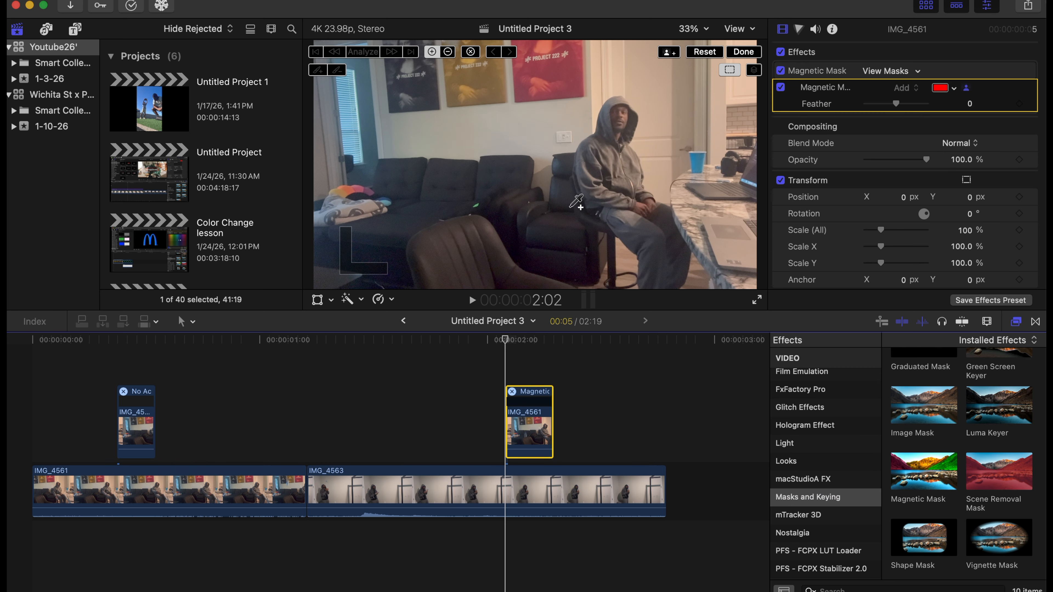
Mark the thrown object at the top of the frame at 2:02 with the Magnetic Mask and analyze it forward.
click(701, 29)
click(709, 122)
drag(743, 165, 739, 150)
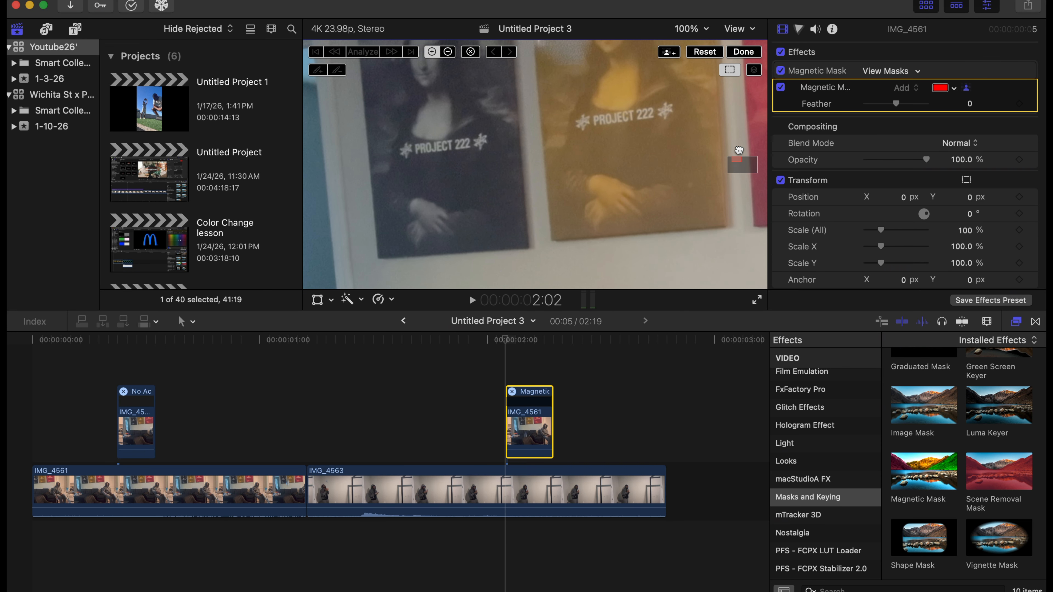
click(569, 49)
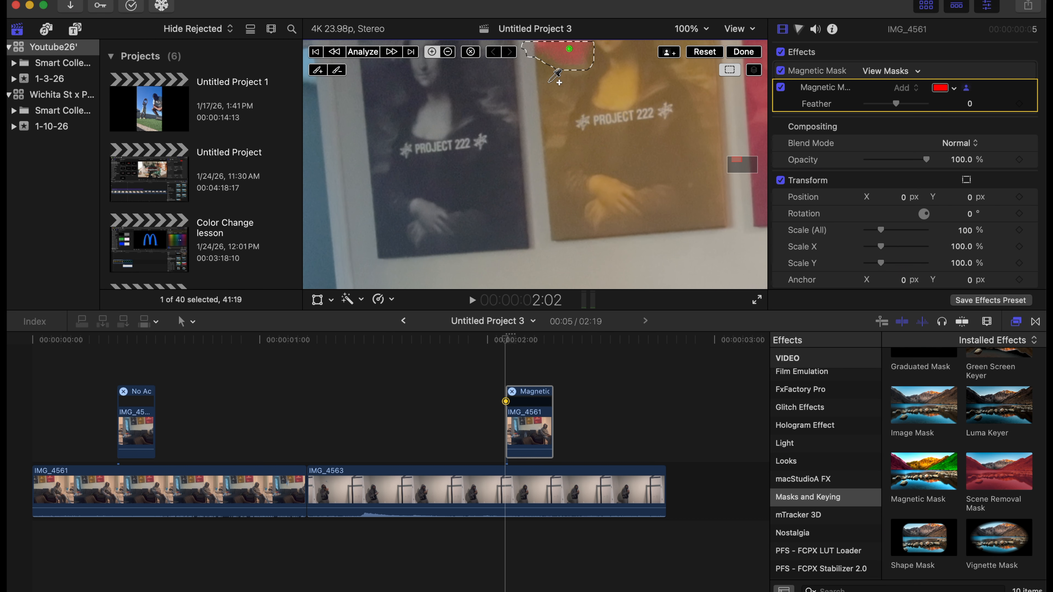
click(416, 52)
Correct the mask at 2:04 by adding the falling object, analyze forward again, and finish the mask editing.
click(691, 29)
click(705, 106)
key(Right)
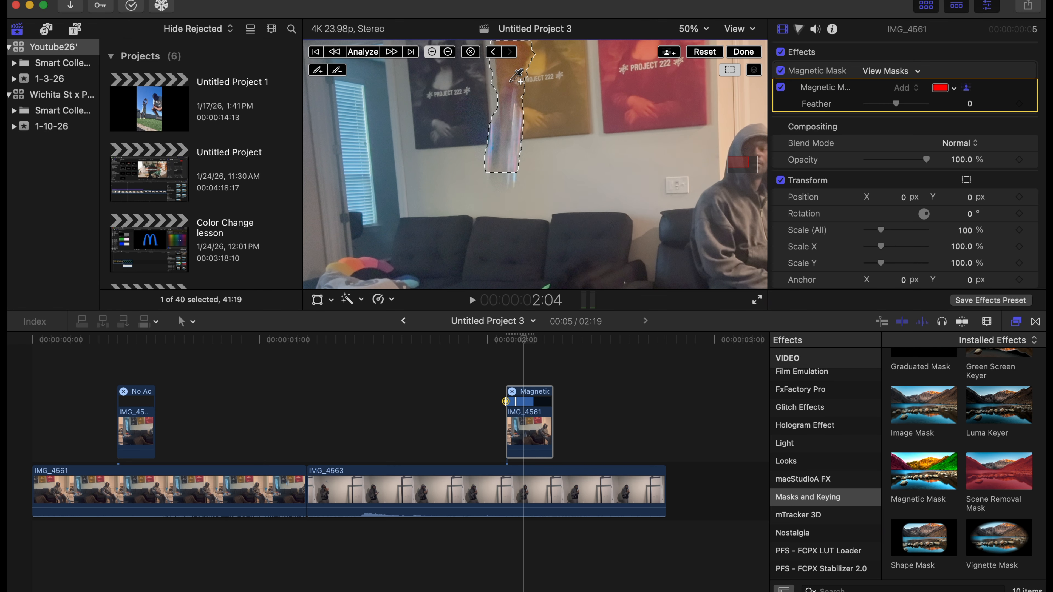
click(510, 131)
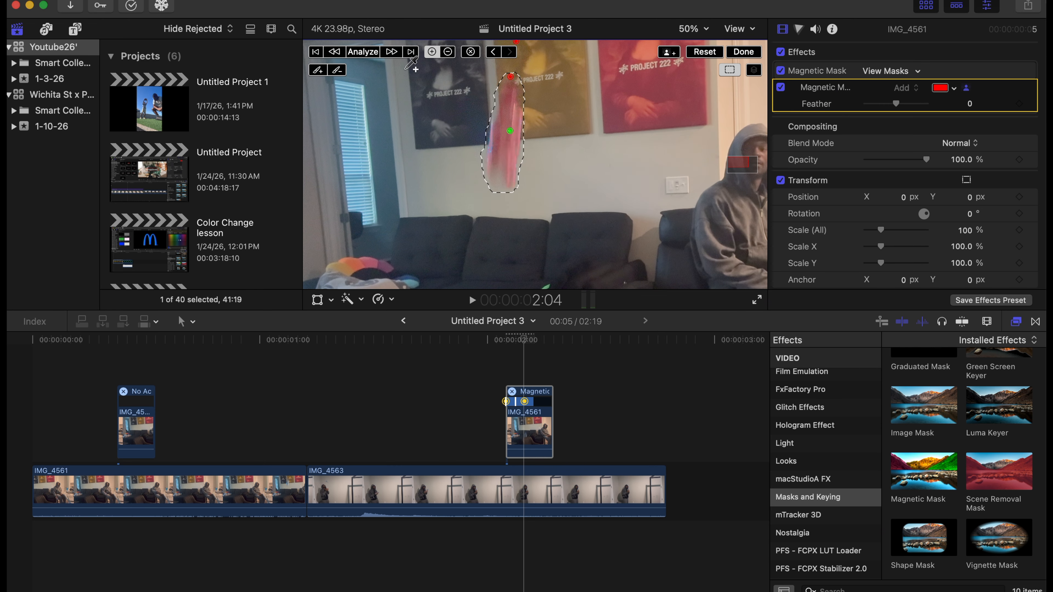
click(411, 52)
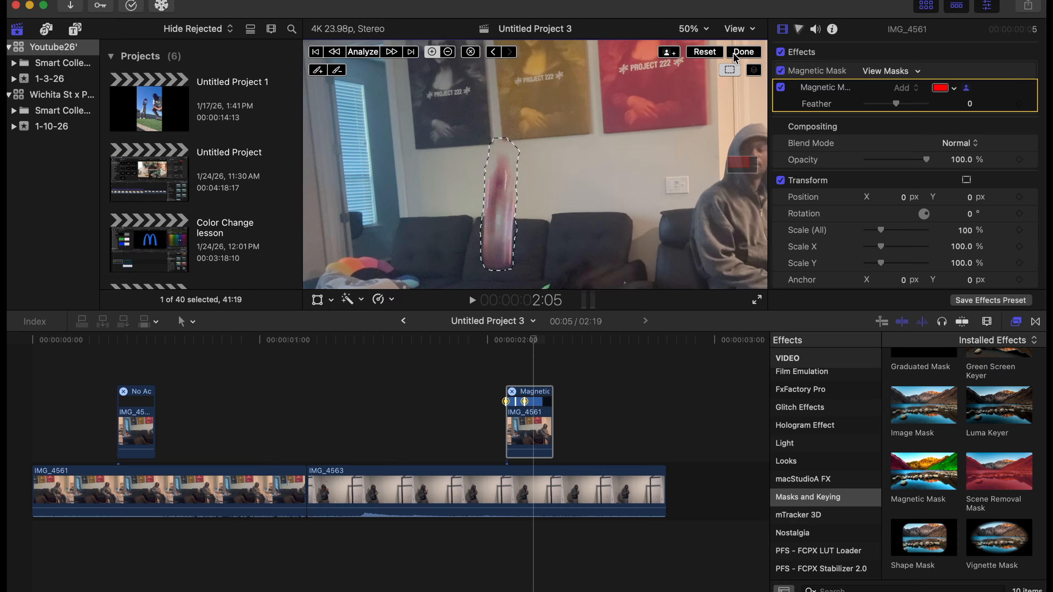
click(744, 52)
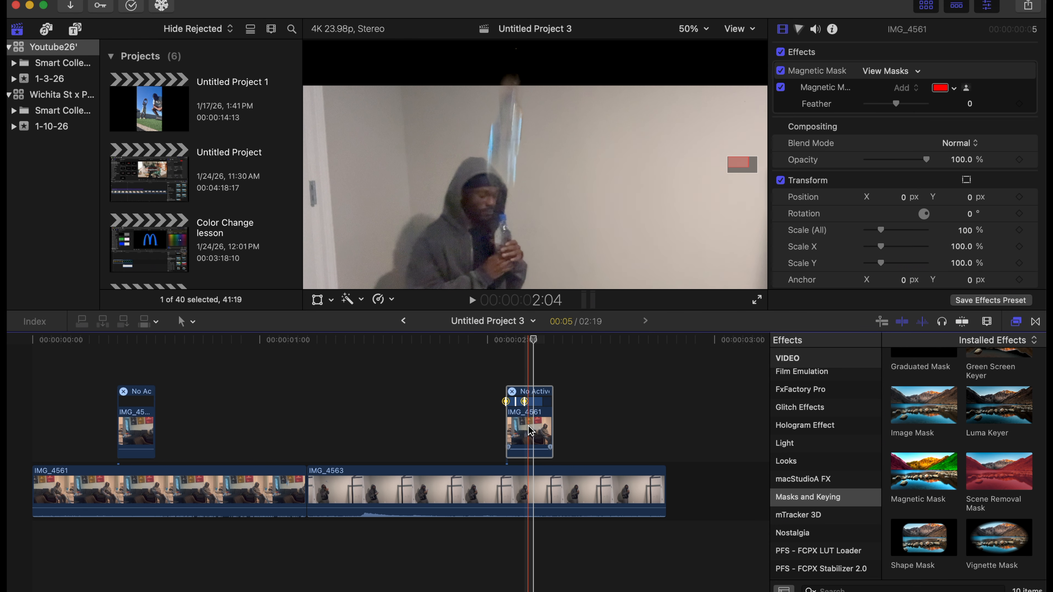
Move the masked IMG_4561 copy earlier on the timeline so it starts at 1:07, above the beginning of IMG_4563.
drag(531, 431, 374, 431)
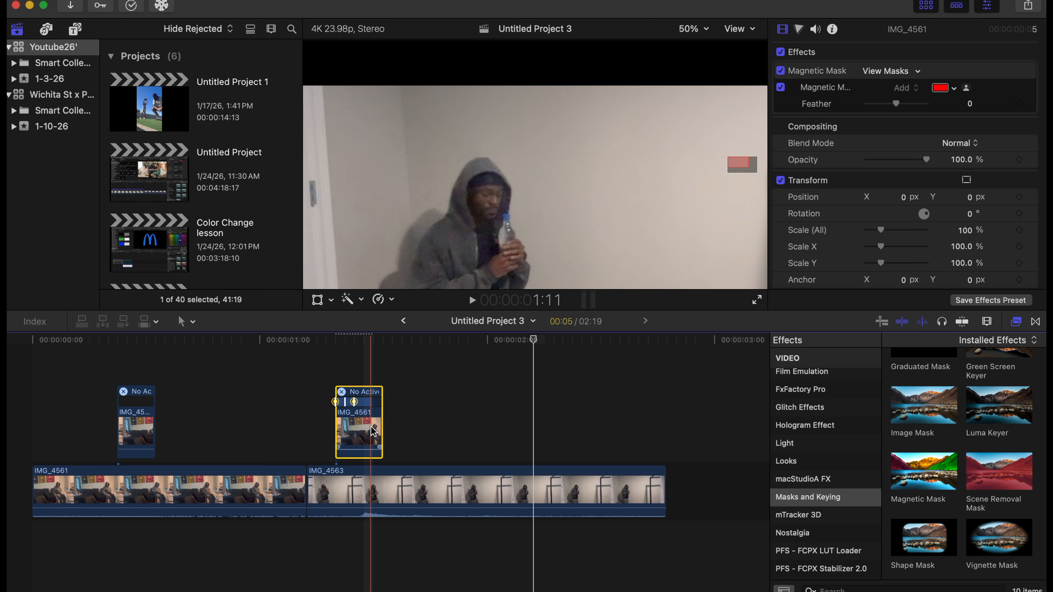
click(693, 29)
click(699, 49)
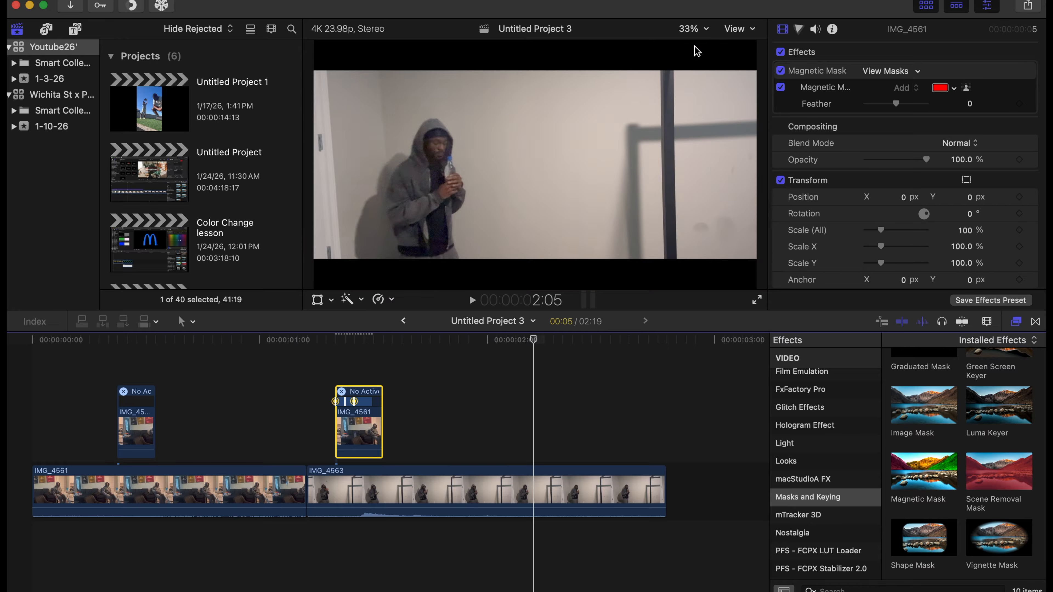
click(693, 29)
click(700, 91)
click(327, 364)
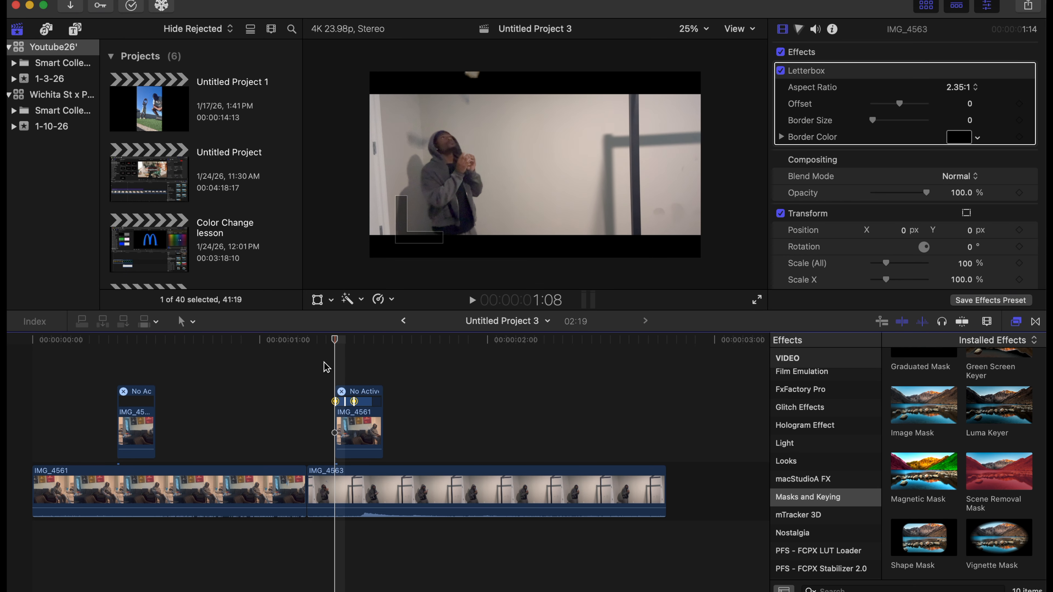
key(Left)
key(Left)
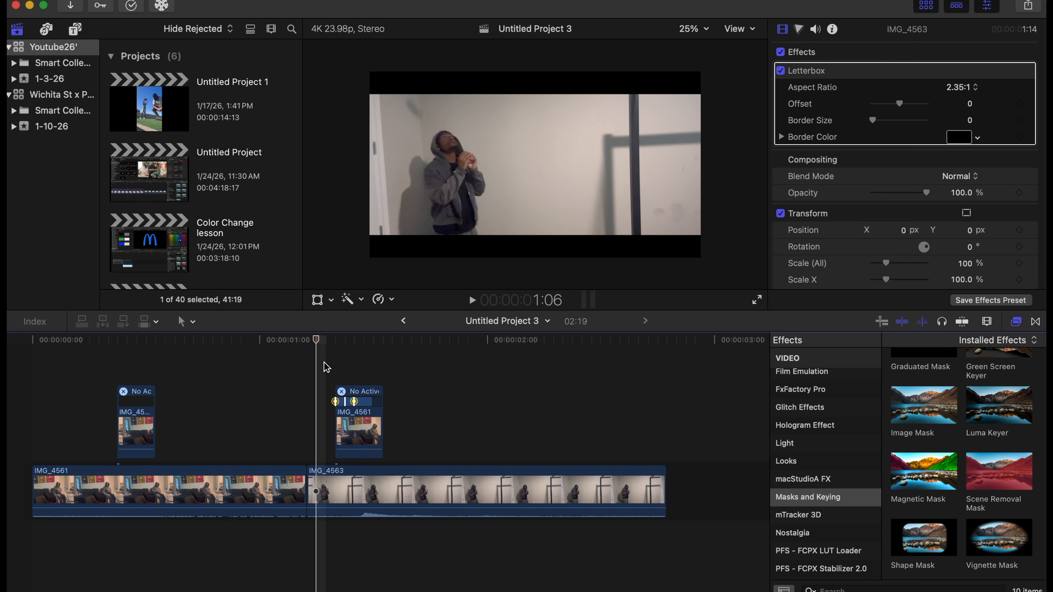
drag(358, 425, 349, 425)
Compare the overlay with the catch frame by frame and set the masked copy's overall scale to 88%.
key(Right)
key(Left)
key(Left)
key(Left)
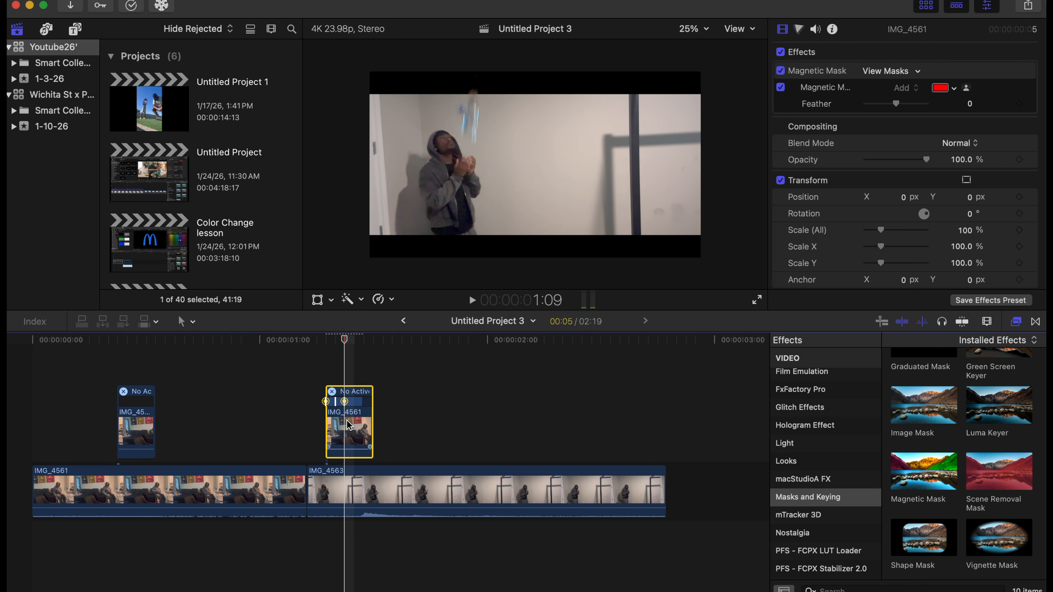
key(Left)
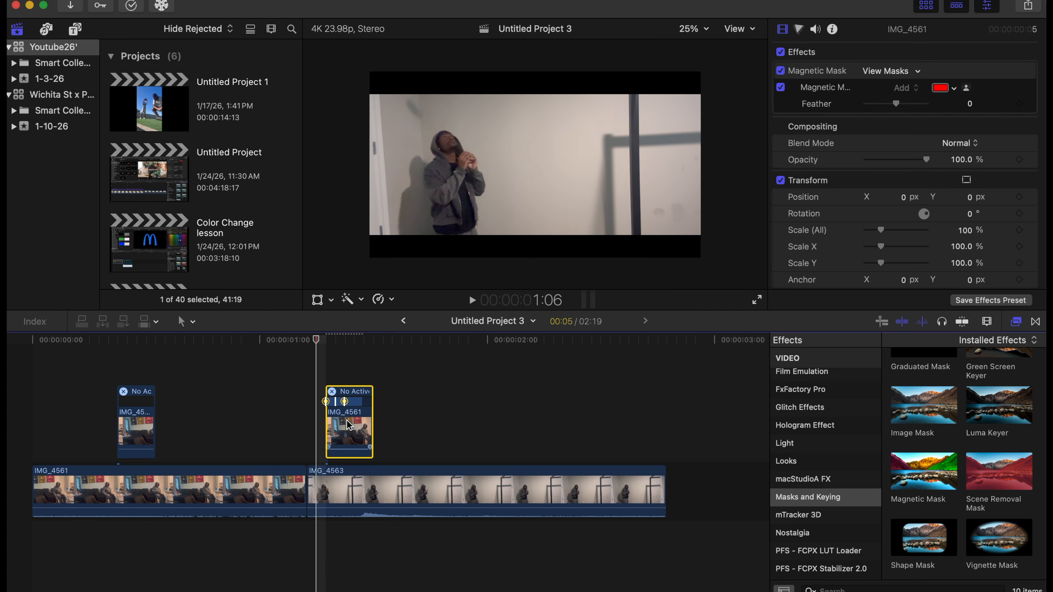
key(Right)
key(Right)
key(Right)
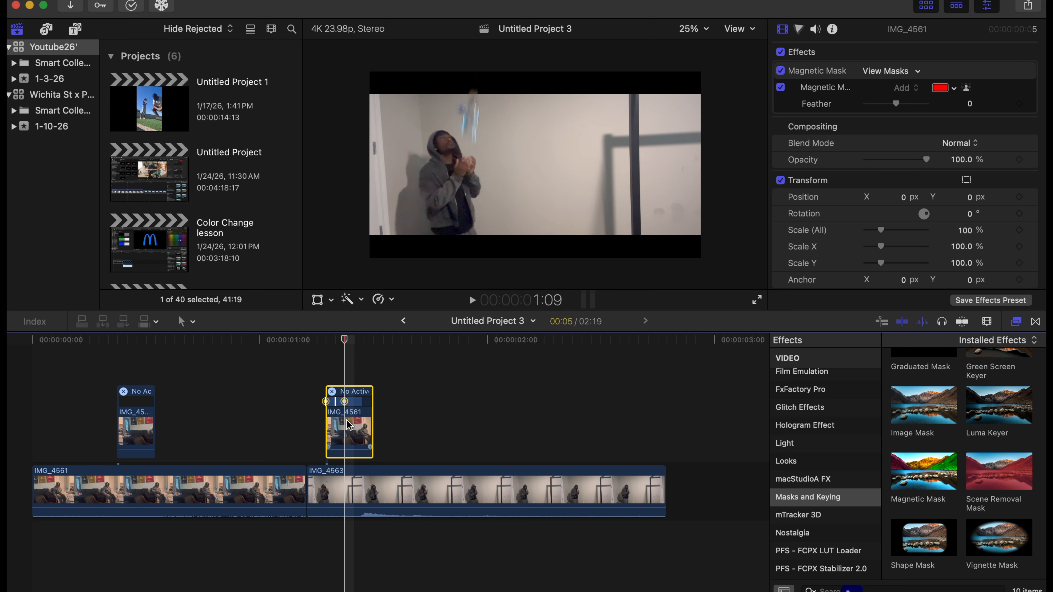
drag(882, 240, 880, 240)
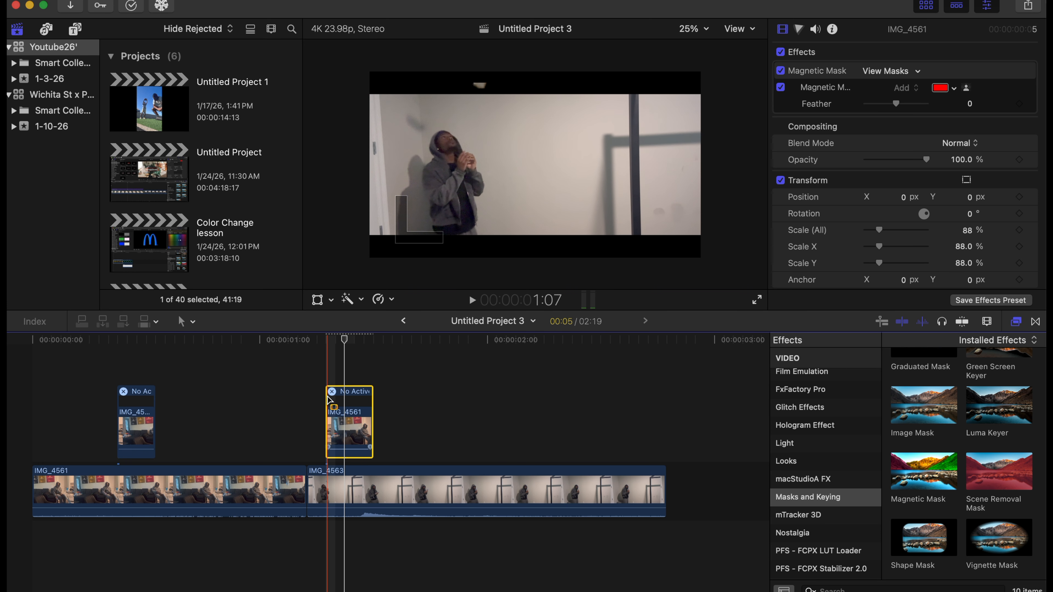
Turn on the Transform controls for the masked copy and move it to about X -209.3 px, Y 118.3 px.
click(328, 380)
click(348, 433)
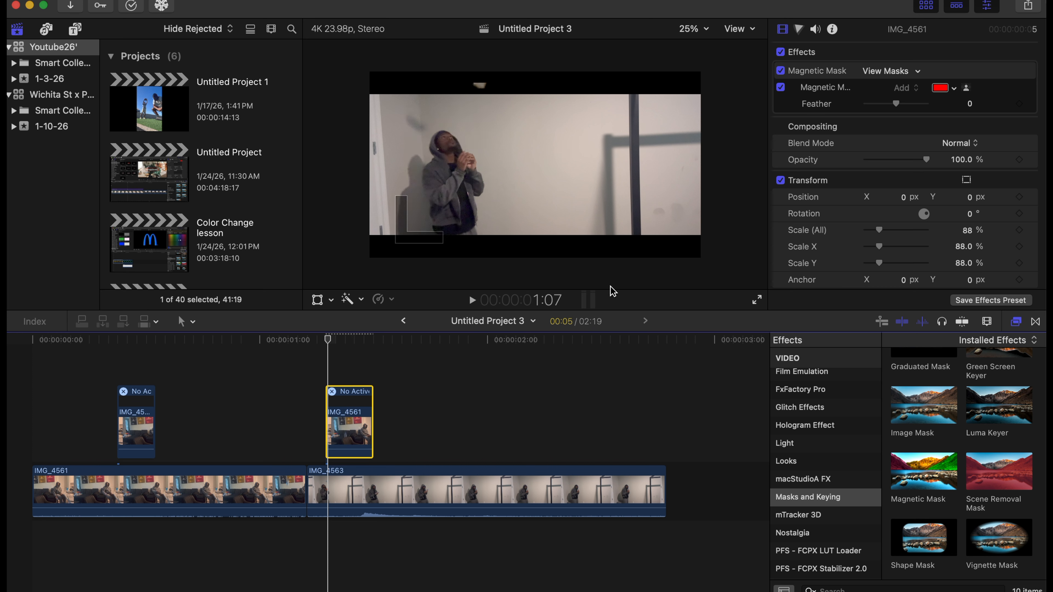
click(317, 299)
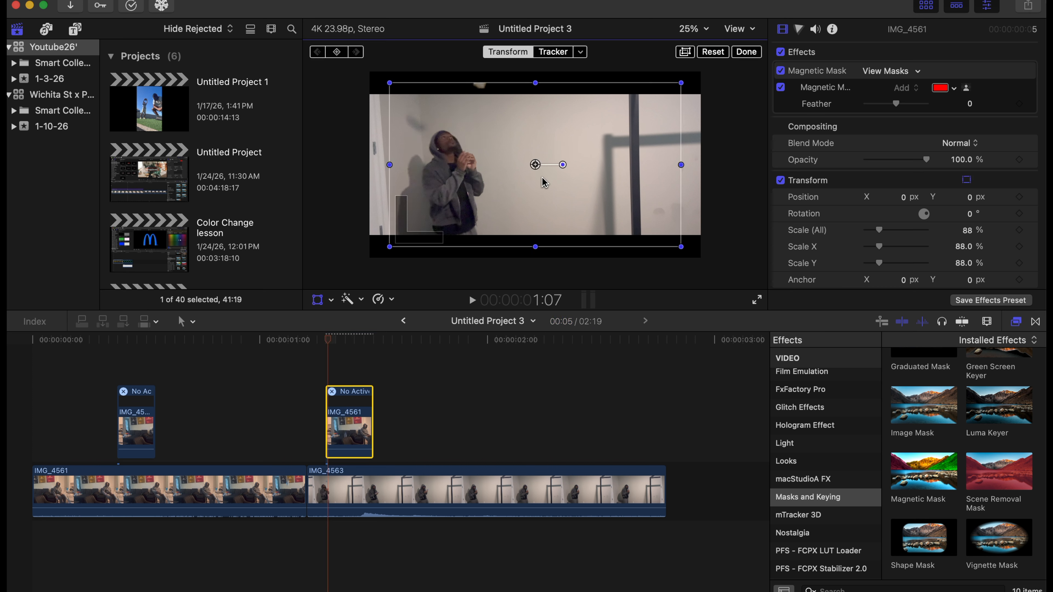
drag(538, 167, 520, 157)
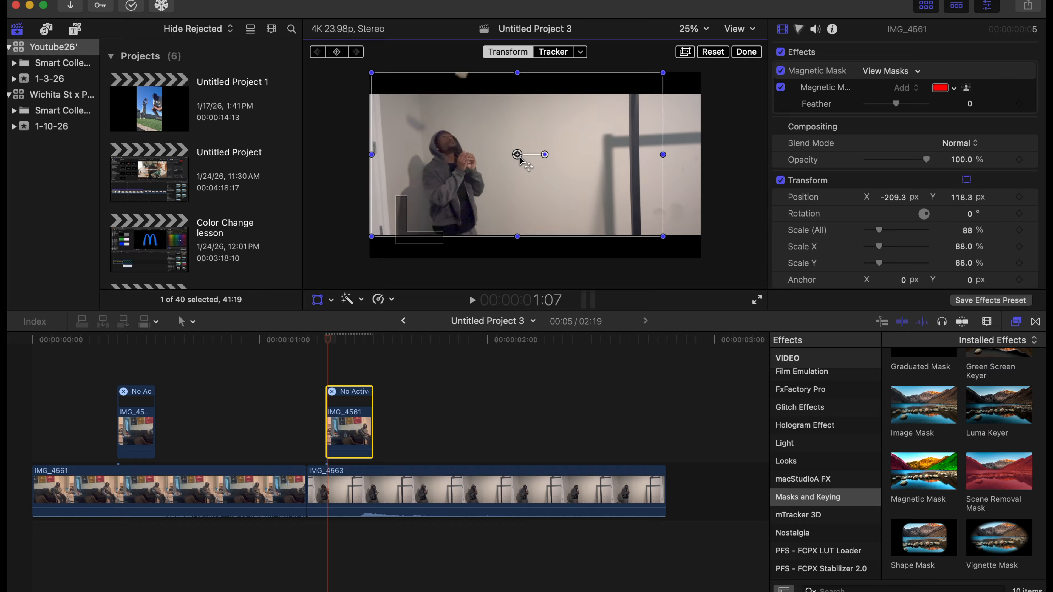
key(Right)
key(Right)
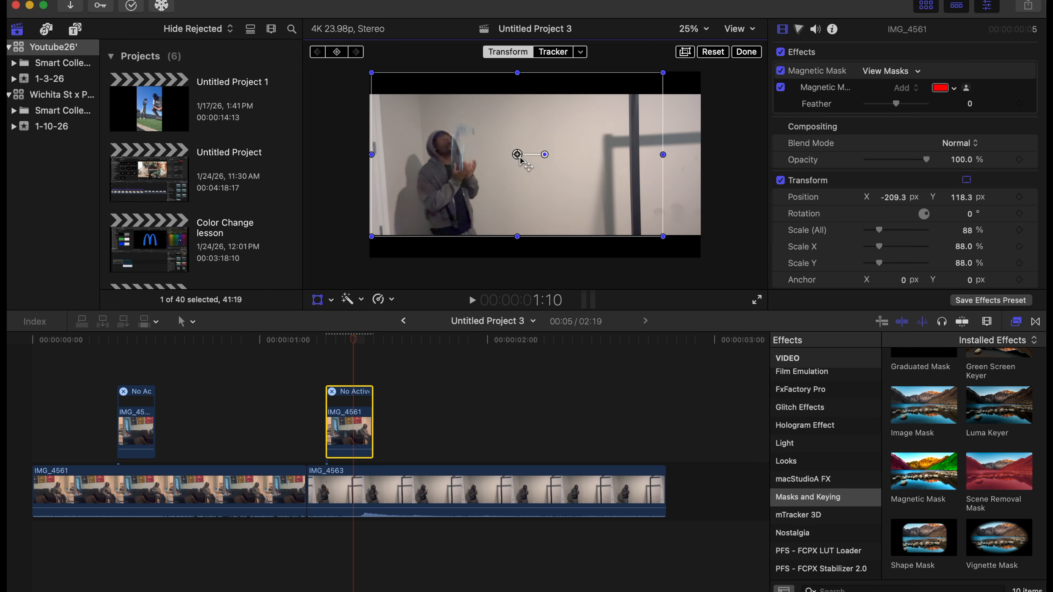
Fine-tune the masked copy's position to about X -183.1 px, Y 169.8 px, checking the alignment over neighbouring frames.
key(Left)
key(Left)
key(Left)
key(Left)
key(Right)
key(Right)
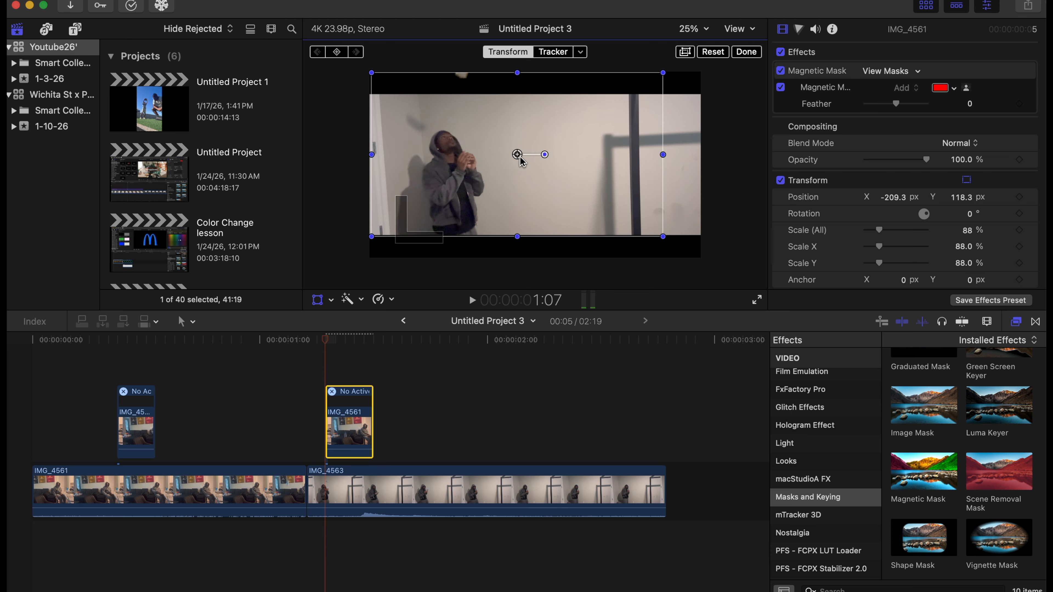
key(Right)
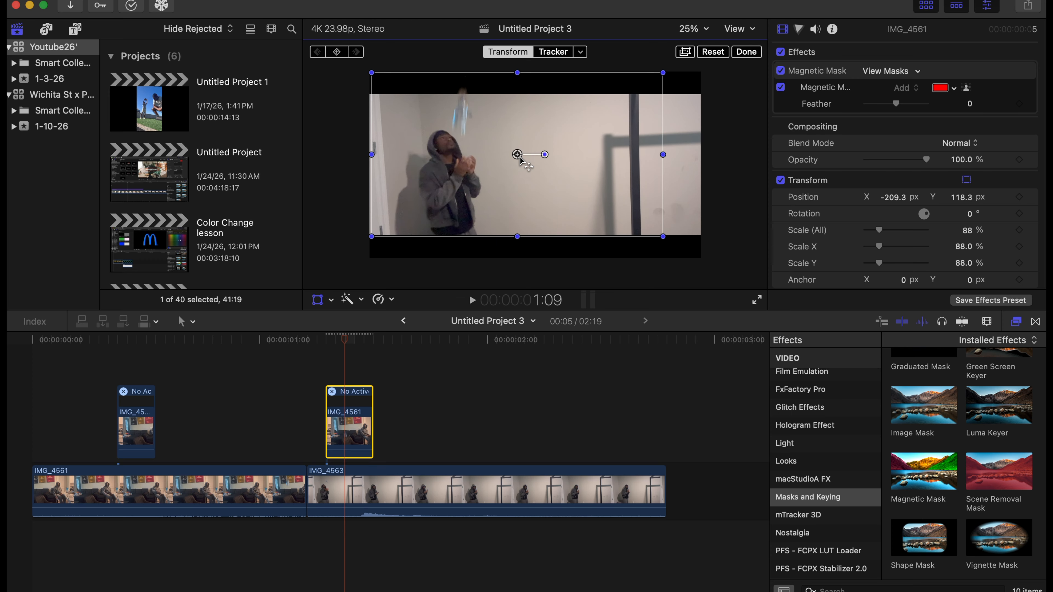
drag(520, 158, 523, 154)
key(Left)
key(Left)
key(Left)
key(Left)
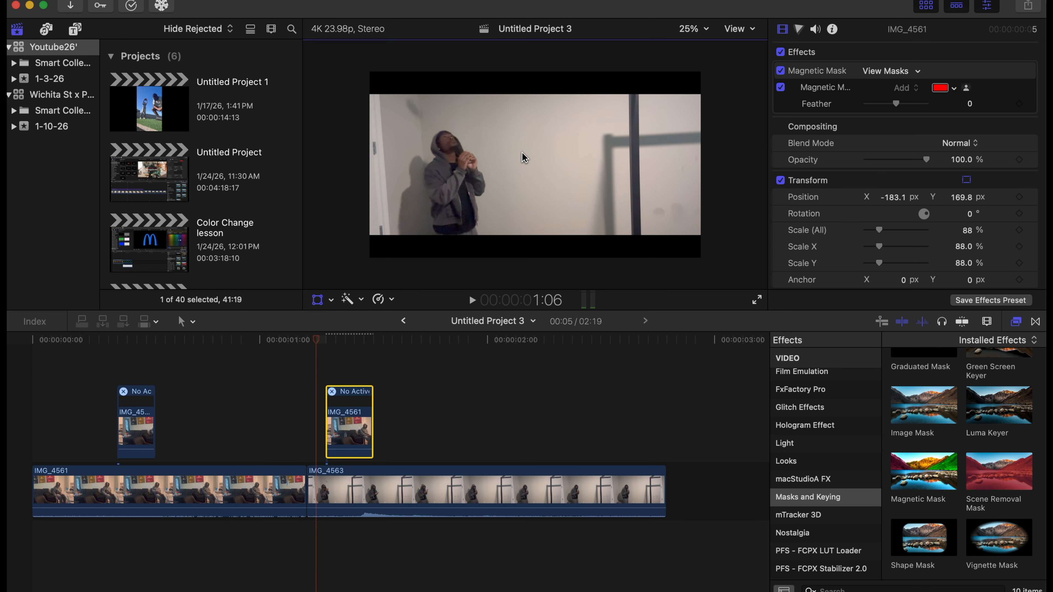
key(Right)
key(Right)
key(Right)
key(Right)
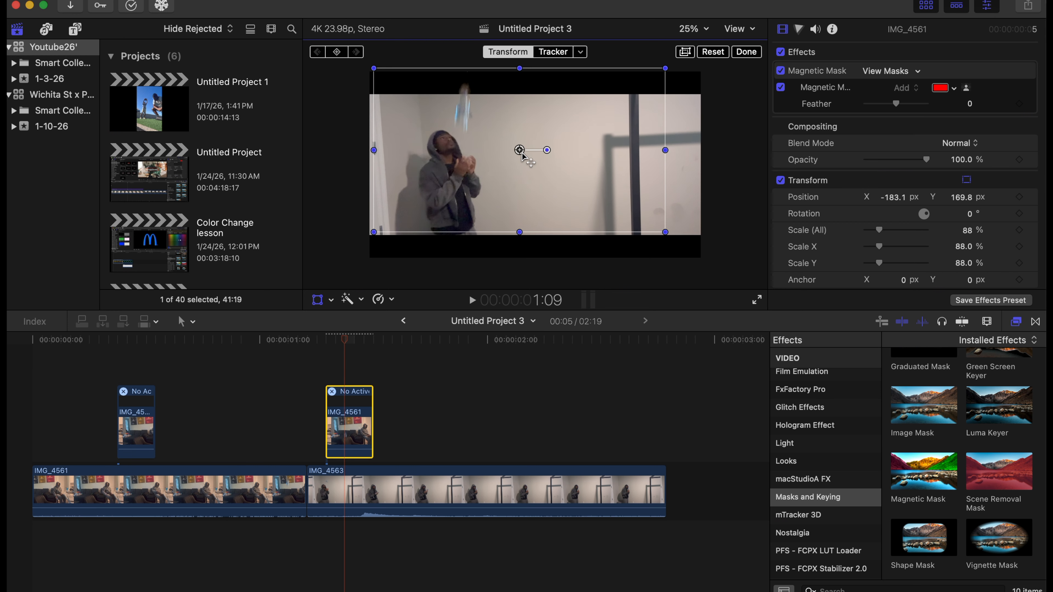
Trim the end of the masked copy above IMG_4563 back to 1:10, leaving 3 frames.
key(Right)
key(Right)
key(Left)
key(Left)
key(Right)
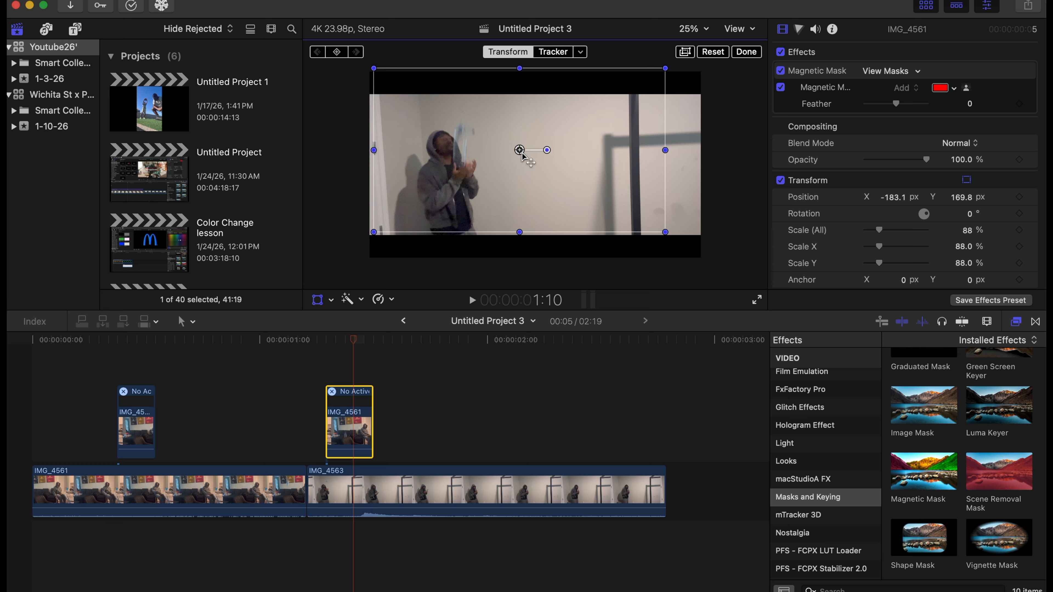
key(Left)
key(Right)
drag(372, 433, 353, 433)
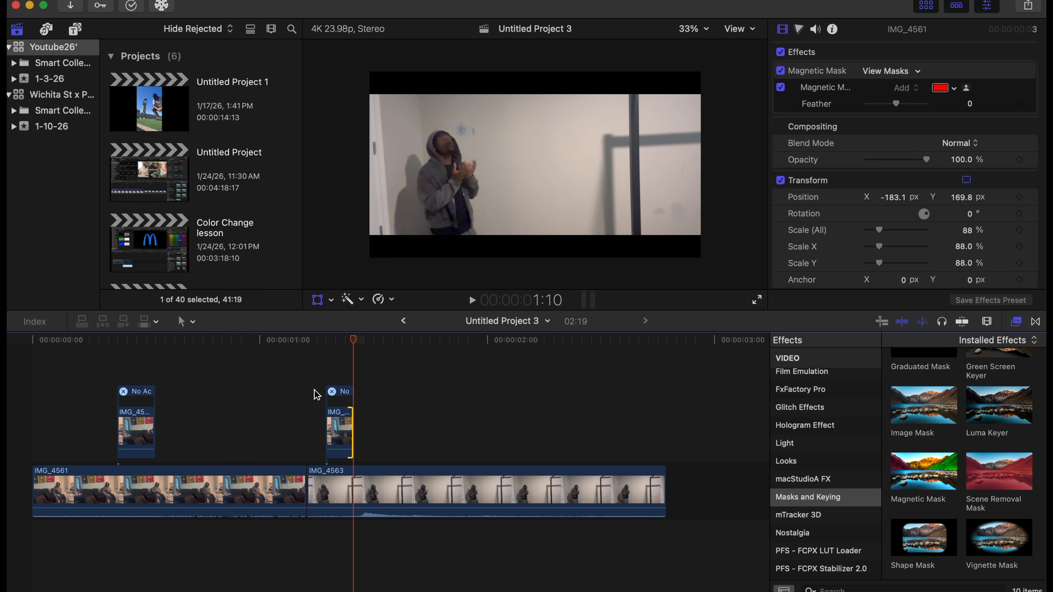
Play back the catch above IMG_4563, then replay the sequence from the start to review the overlays.
click(305, 400)
key(space)
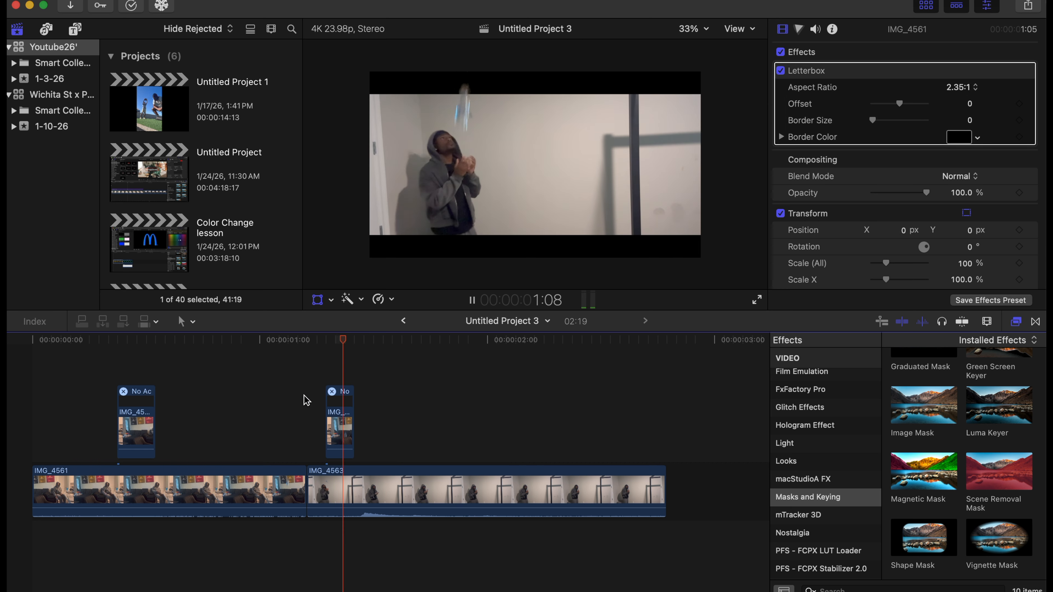
click(31, 383)
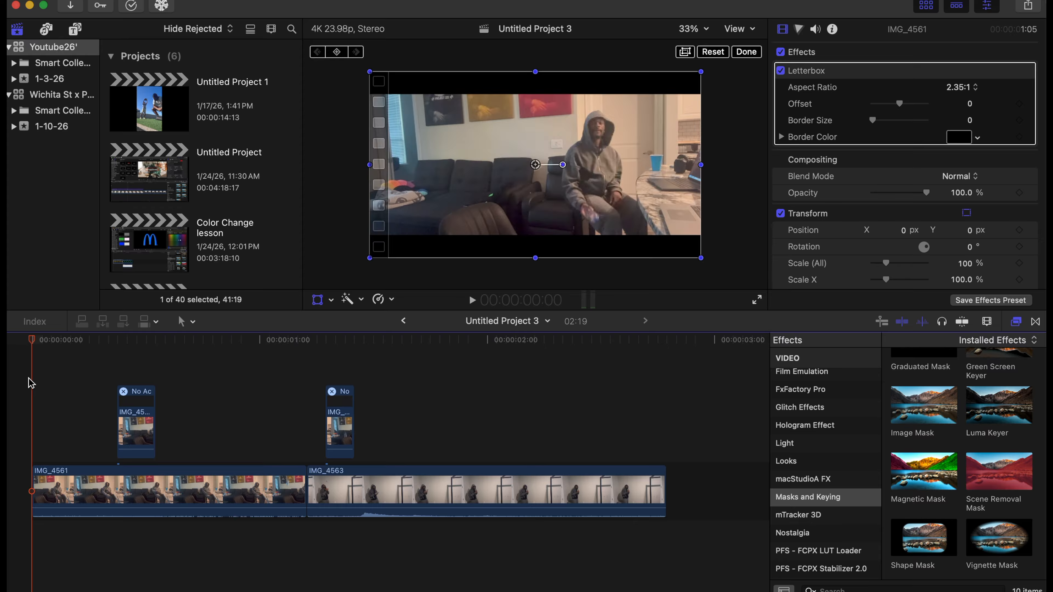
key(space)
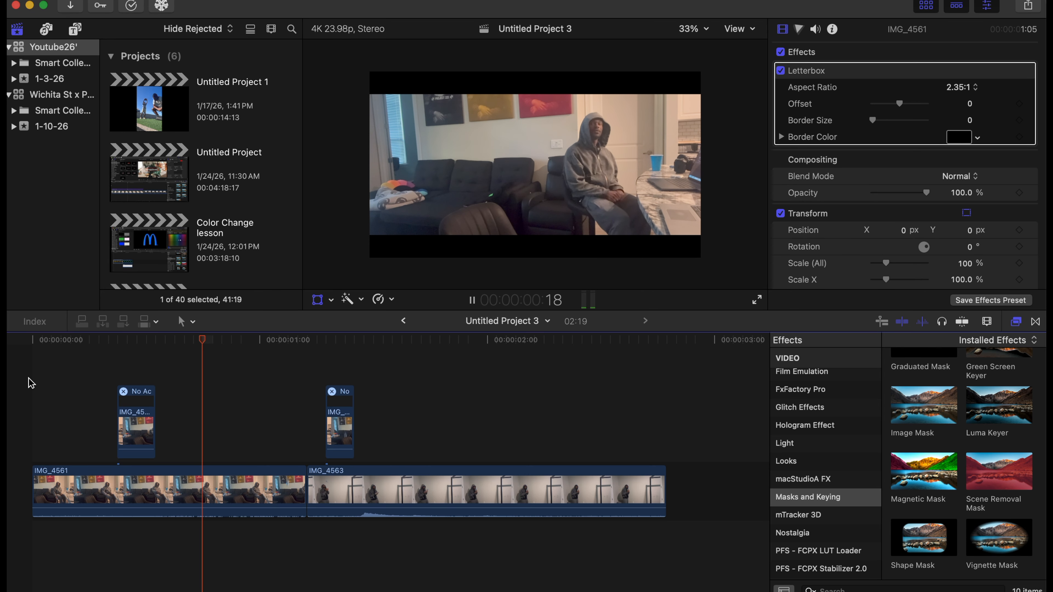
key(space)
Trim the end of the masked copy above IMG_4561 back to frame 12, leaving 3 frames.
click(133, 373)
key(Right)
key(Right)
key(Right)
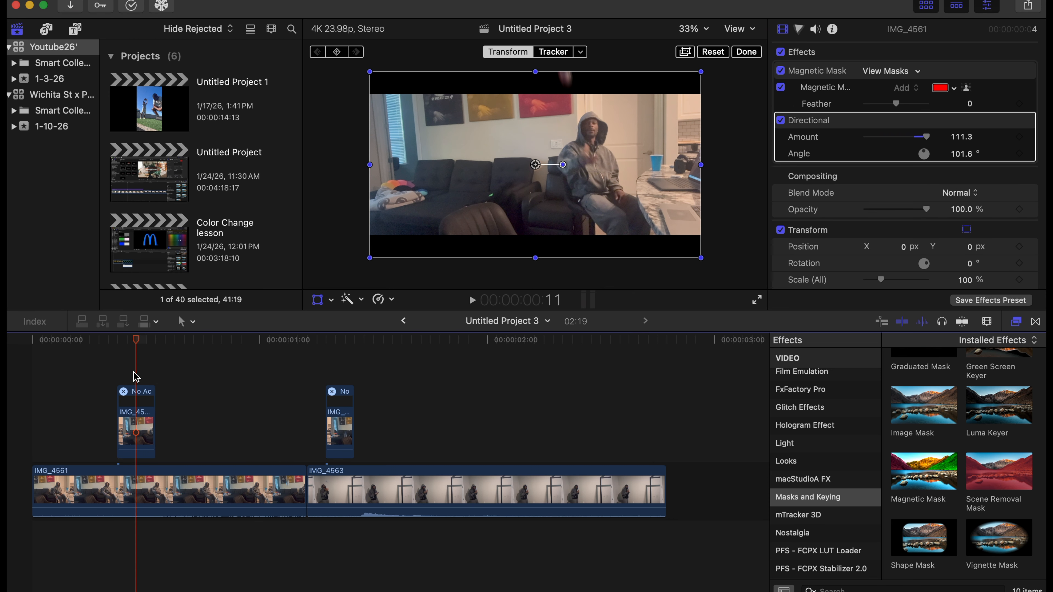
key(Left)
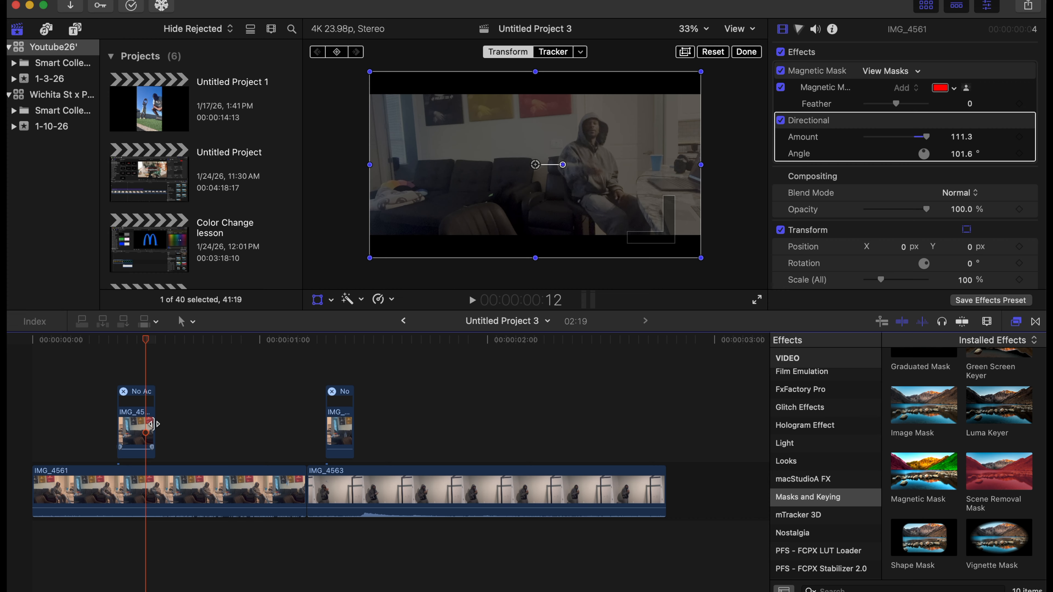
drag(151, 423, 146, 423)
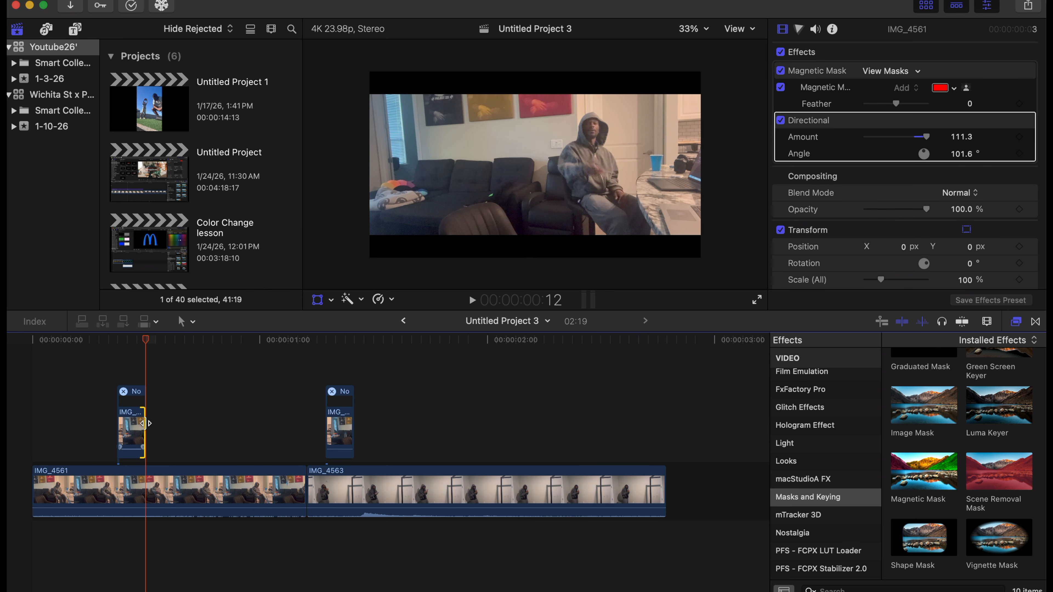
Check the trimmed frames of the first overlay and play the full transition repeatedly from the timeline start.
key(Left)
key(Left)
key(Right)
key(Right)
click(35, 364)
key(space)
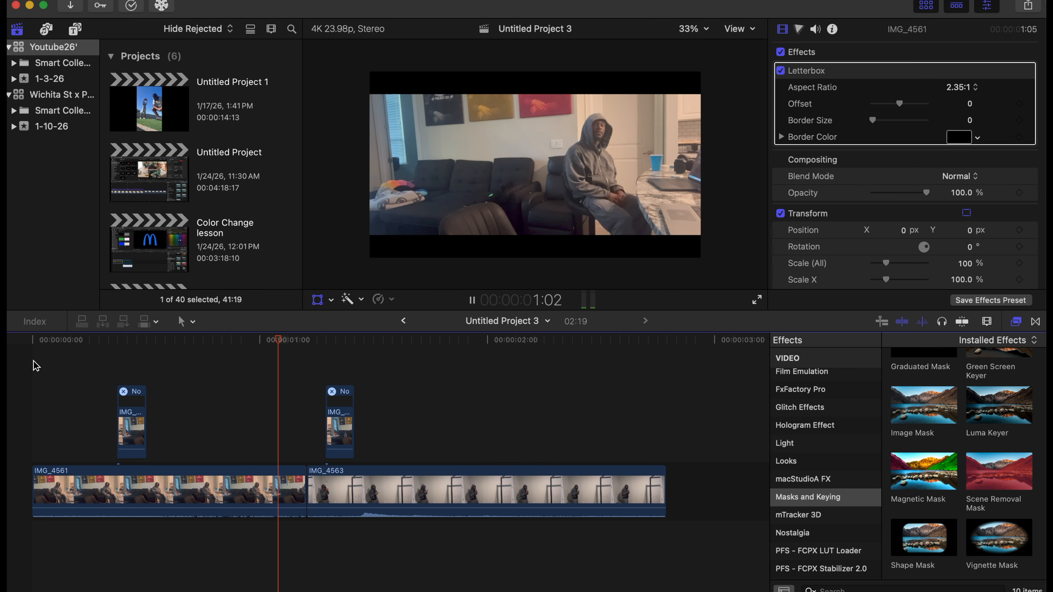
key(Home)
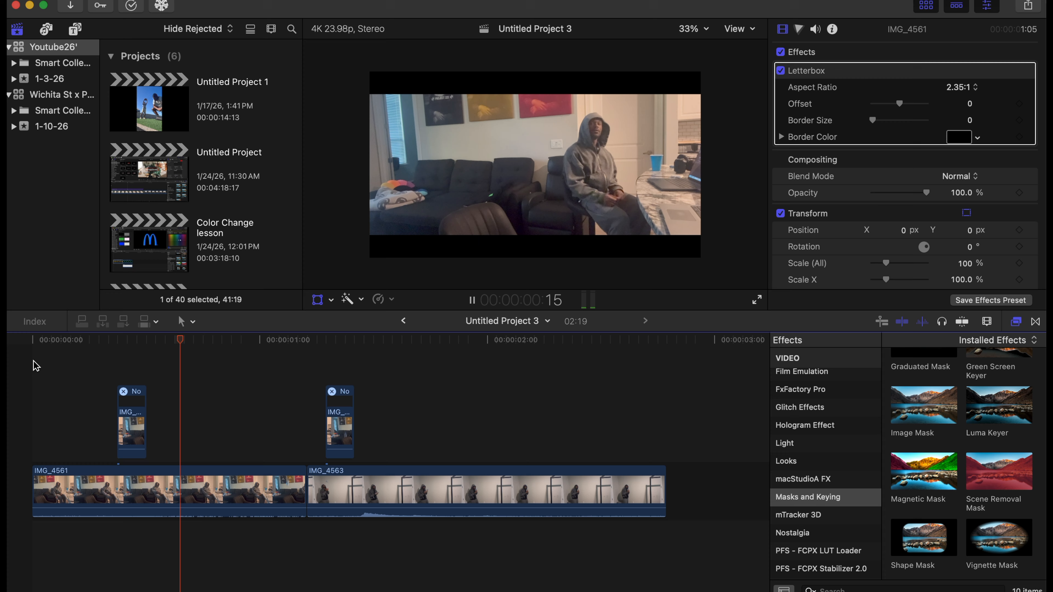
key(Home)
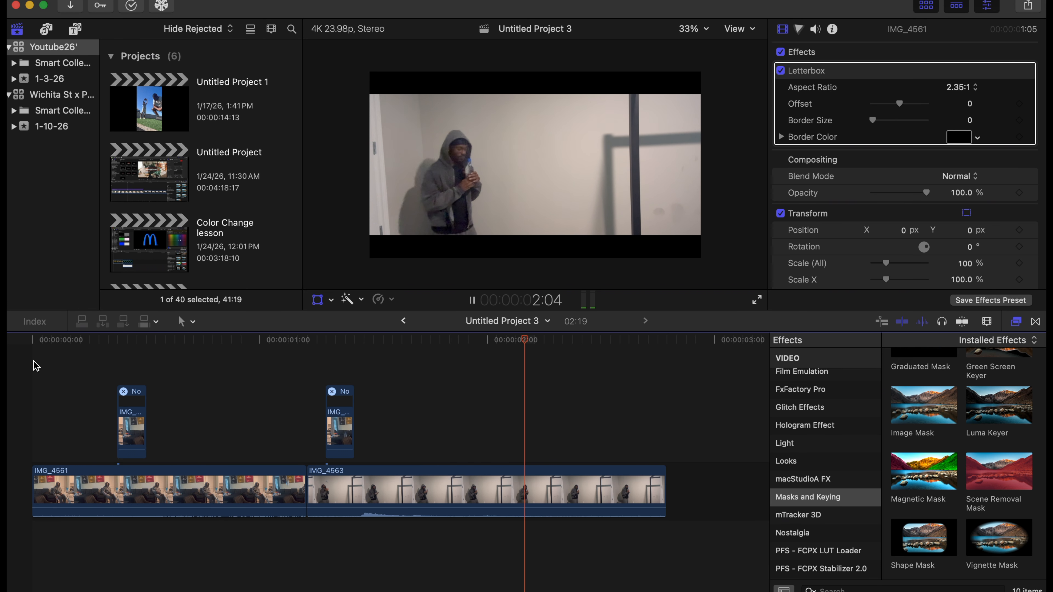
key(space)
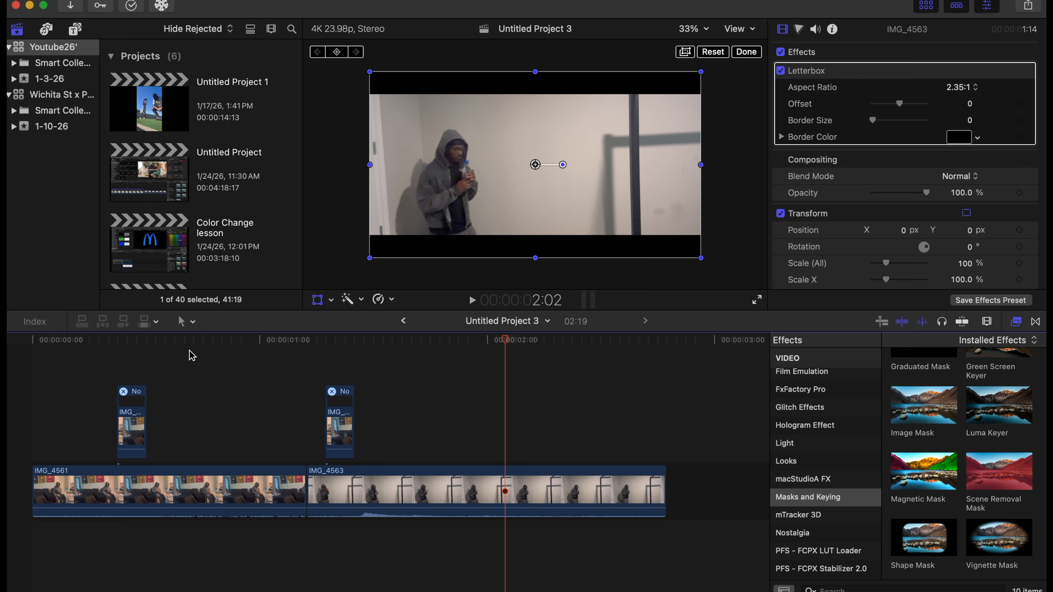
key(Home)
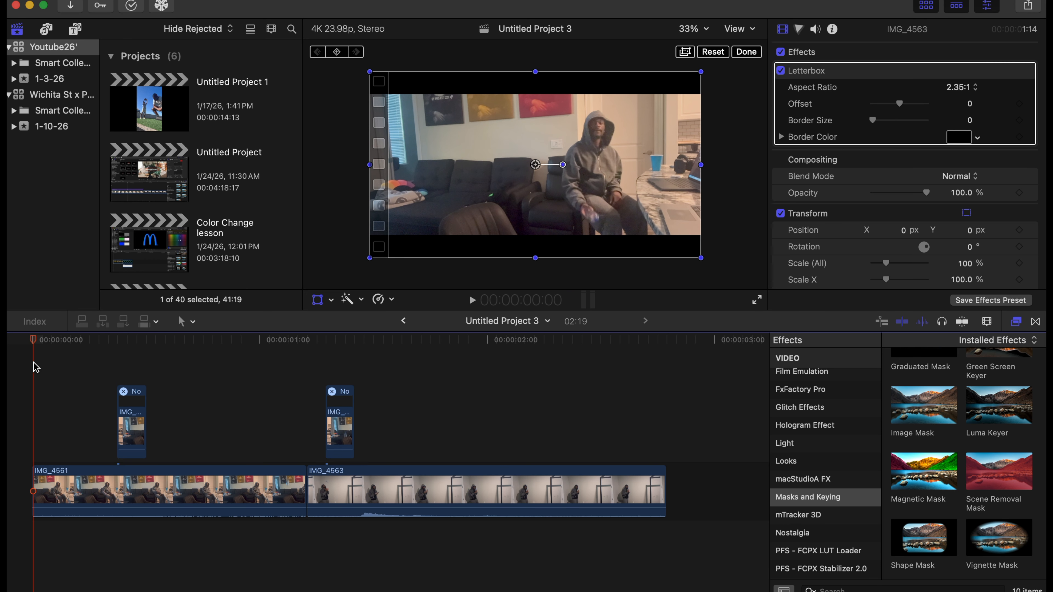
key(space)
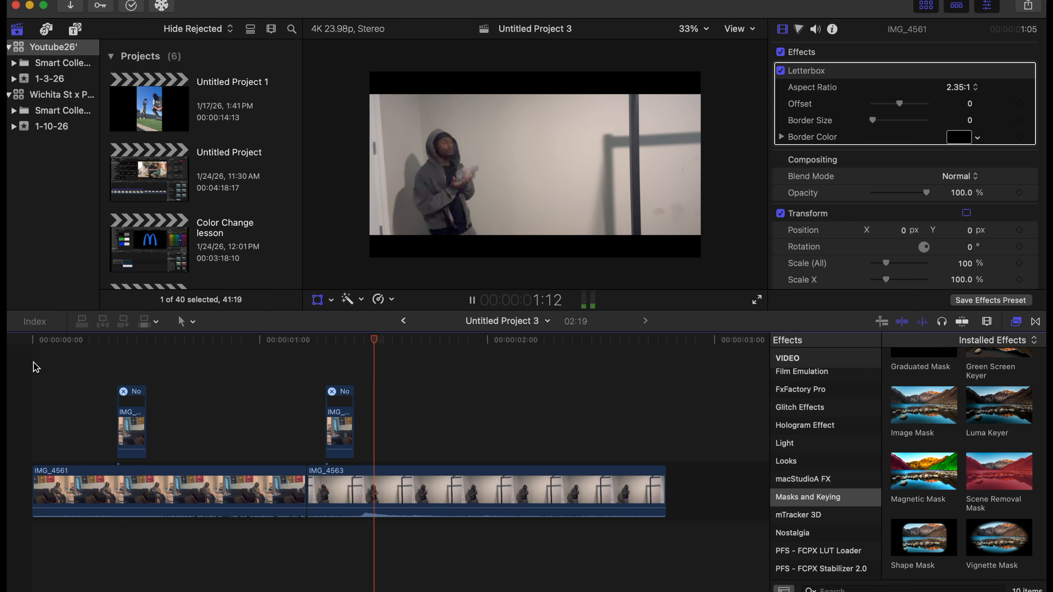